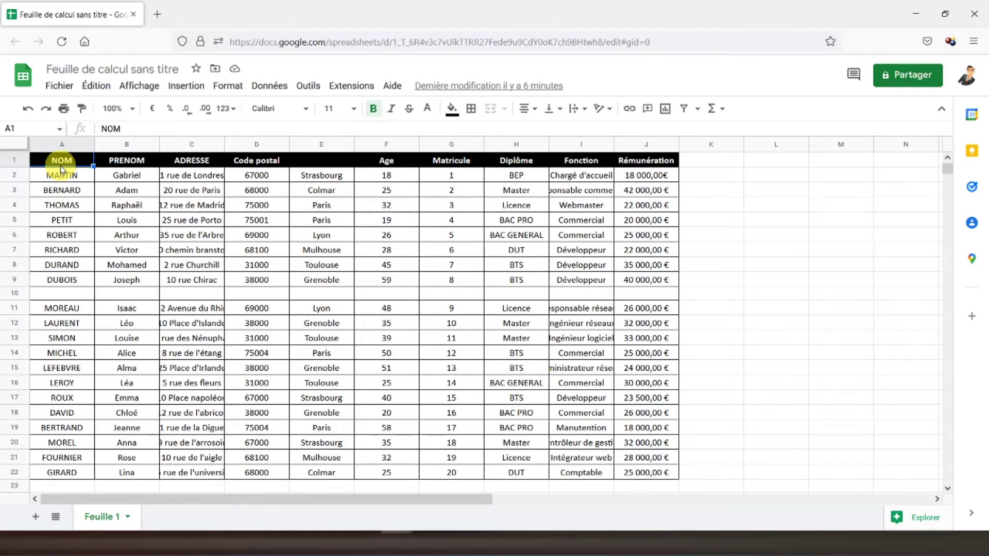
Step: Enter 'Ville' as the header in cell E1 of the employee table
{"action": "left_click", "coordinate": [329, 163]}
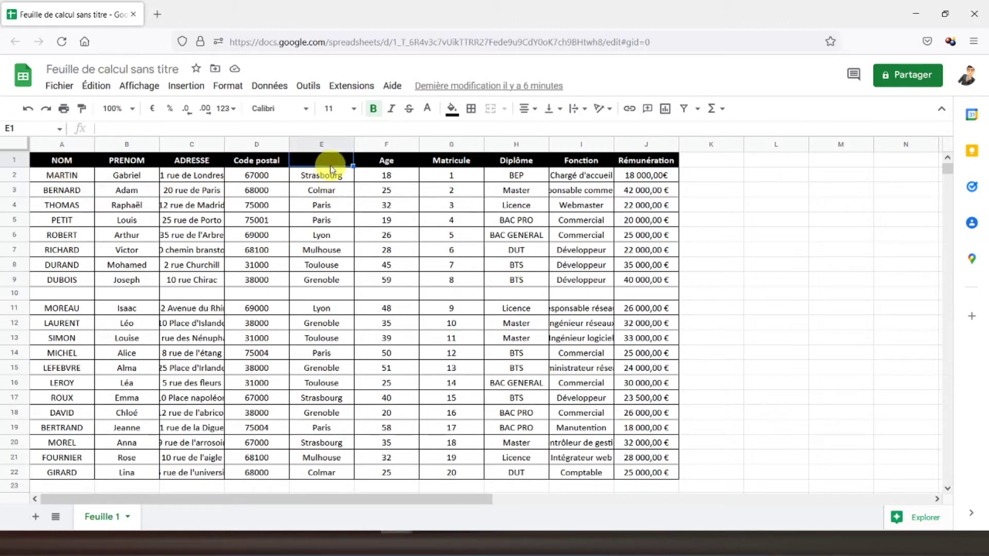
{"action": "left_click", "coordinate": [65, 294]}
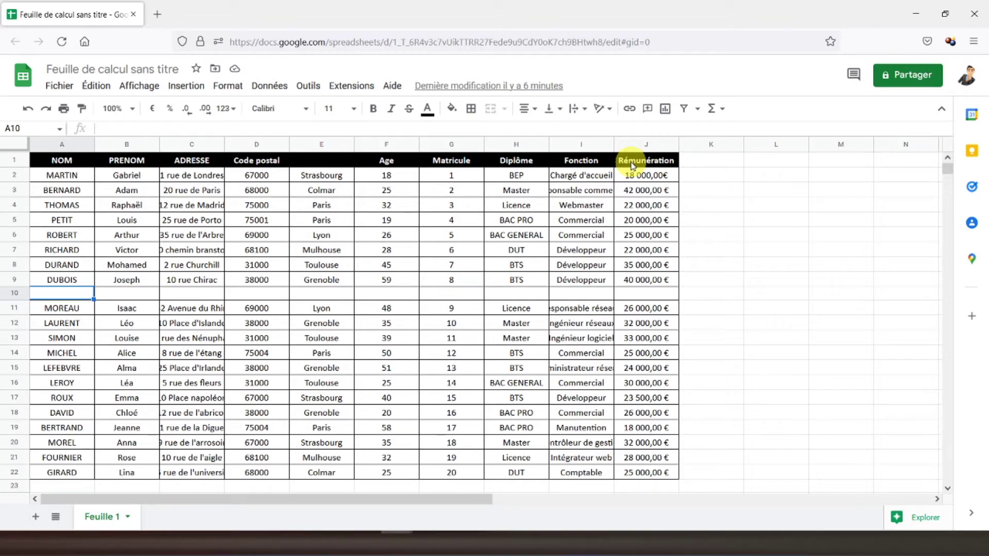
{"action": "left_click", "coordinate": [324, 164]}
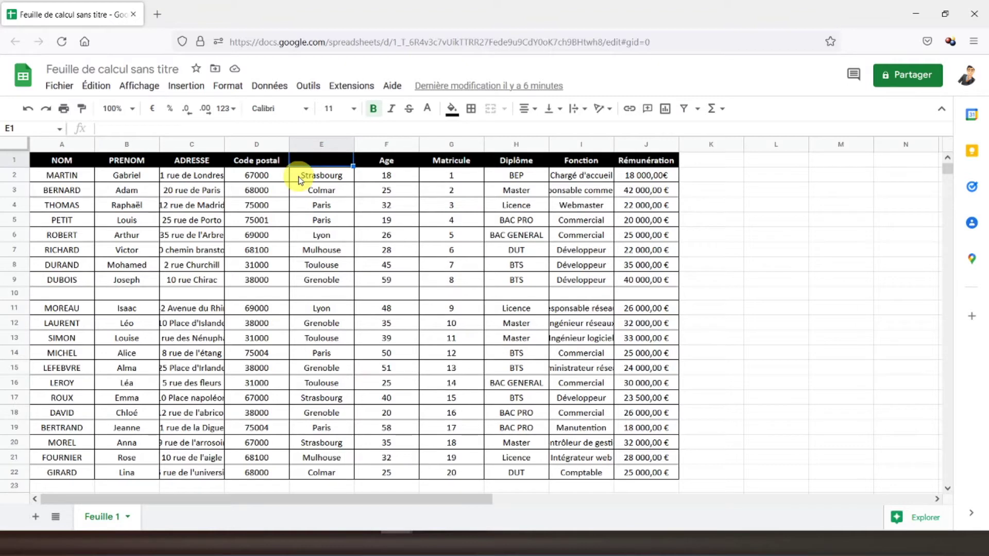
{"action": "type", "text": "Ville"}
{"action": "key", "text": "Return"}
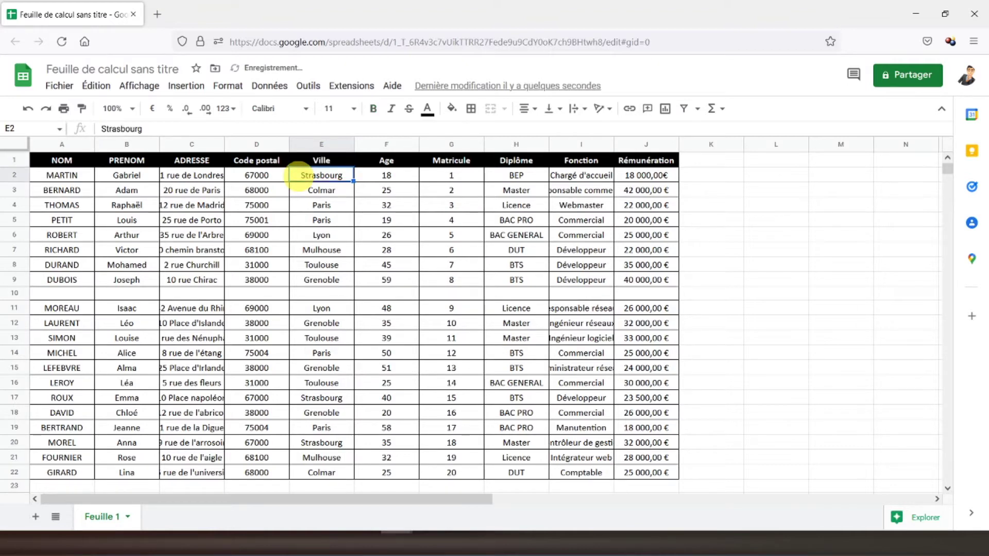
{"action": "left_click", "coordinate": [56, 160]}
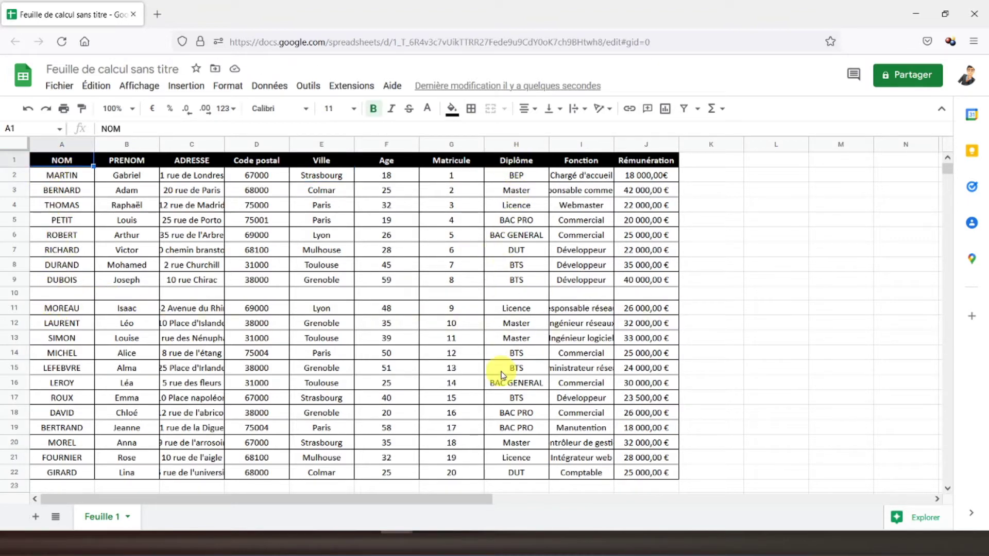
Step: Delete the empty row 10 with Supprimer la ligne
{"action": "left_click", "coordinate": [44, 294]}
{"action": "left_click", "coordinate": [15, 294]}
{"action": "right_click", "coordinate": [15, 293]}
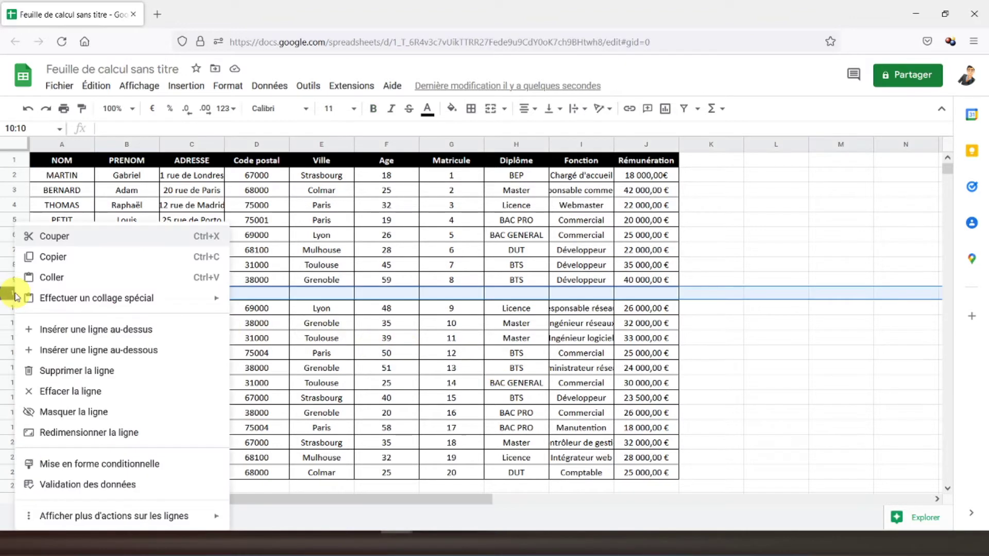
{"action": "left_click", "coordinate": [72, 371]}
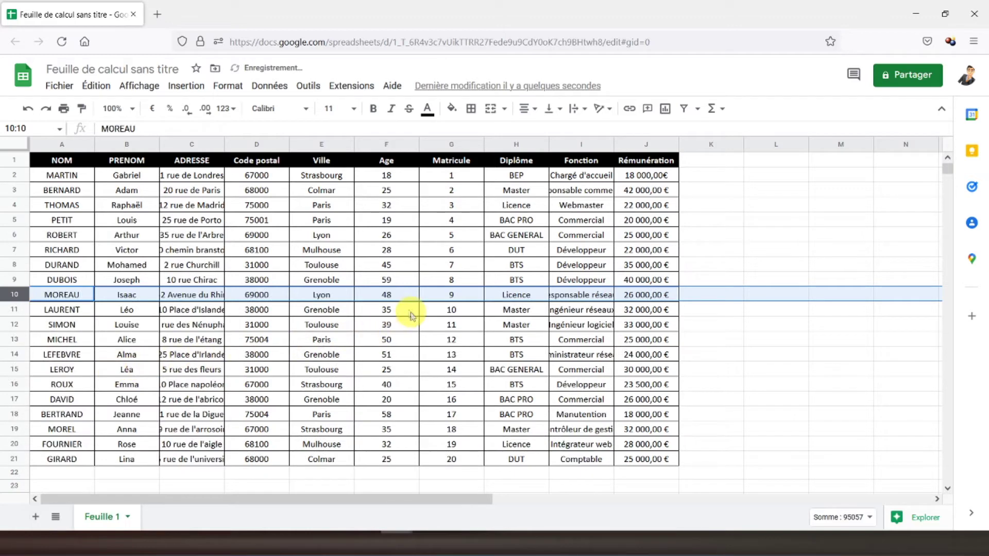
{"action": "left_click", "coordinate": [59, 163]}
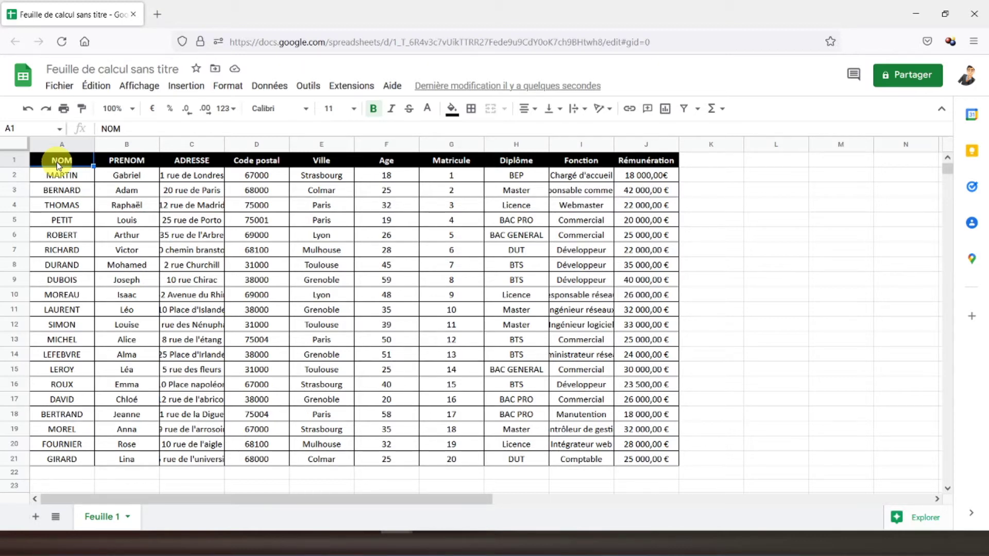
Step: Select A1:J21 and auto-fit the widths of columns H, I and C
{"action": "mouse_move", "coordinate": [57, 164]}
{"action": "left_mouse_down"}
{"action": "mouse_move", "coordinate": [636, 440]}
{"action": "mouse_move", "coordinate": [637, 464]}
{"action": "left_mouse_up"}
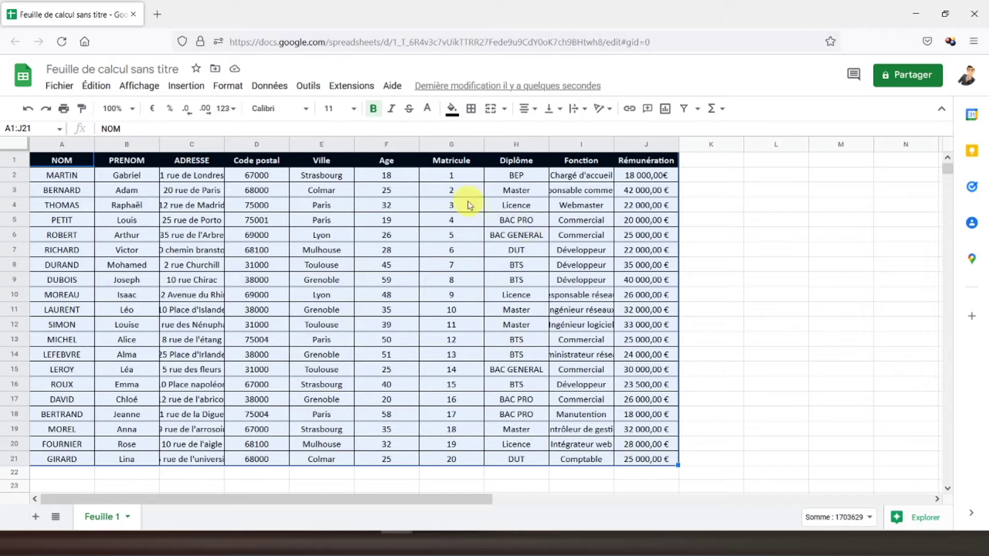
{"action": "double_click", "coordinate": [548, 147]}
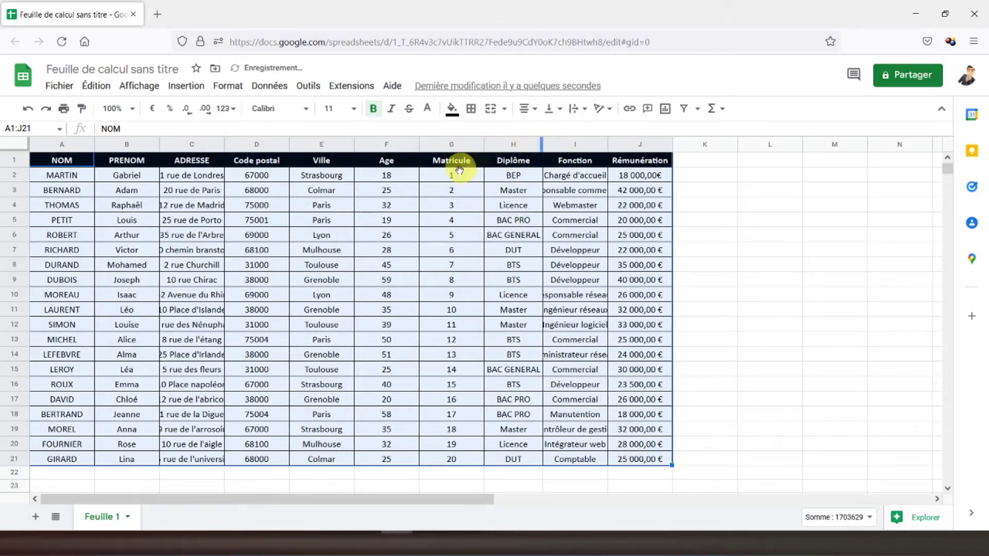
{"action": "double_click", "coordinate": [609, 147]}
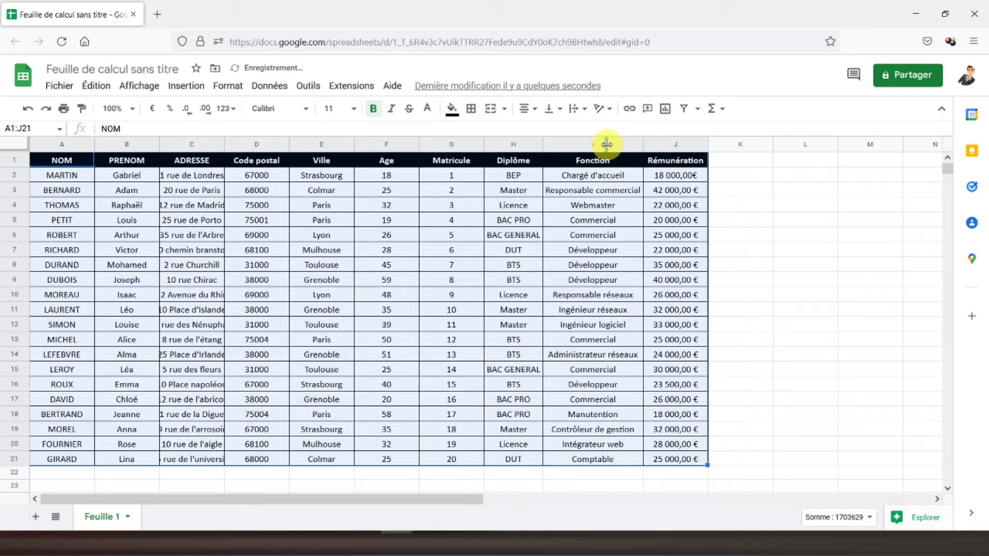
{"action": "double_click", "coordinate": [224, 144]}
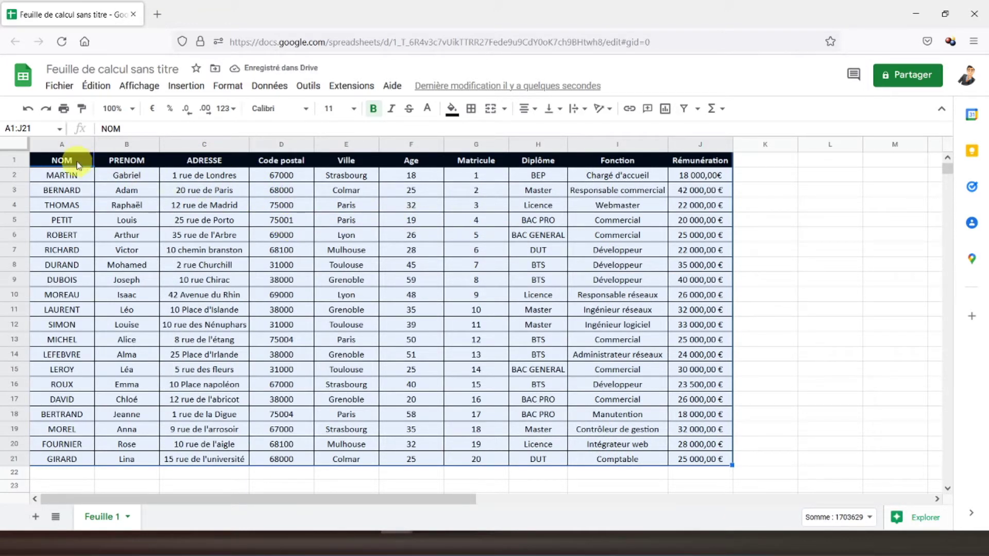
{"action": "left_click", "coordinate": [183, 88]}
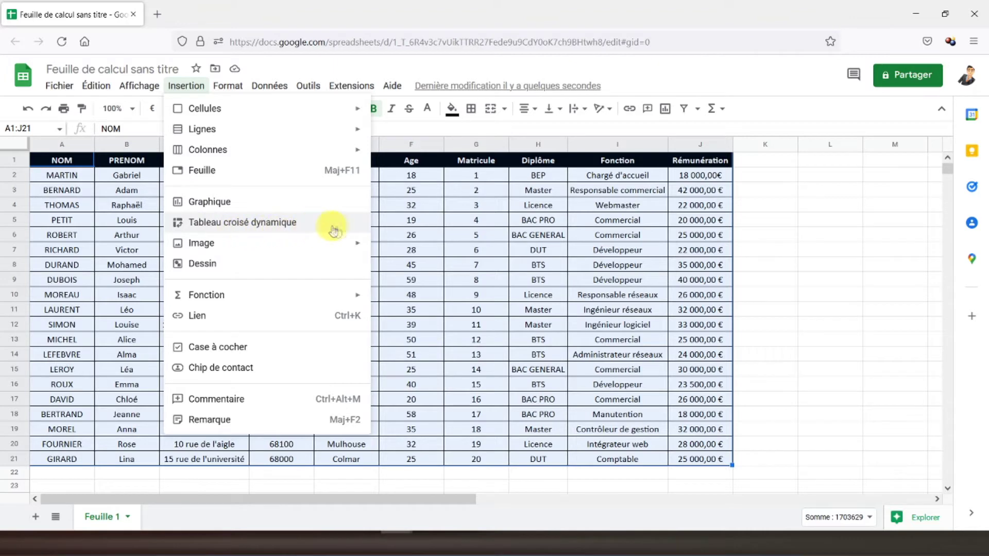
Step: Insert a pivot table of A1:J21 on a new sheet, Tableau croisé dynamique 1
{"action": "left_click", "coordinate": [300, 225]}
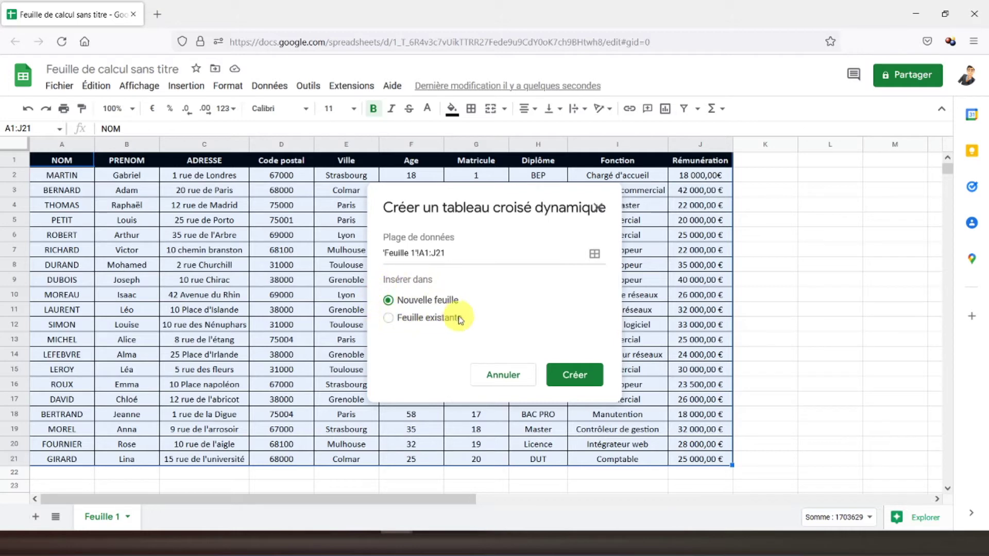
{"action": "left_click", "coordinate": [390, 317]}
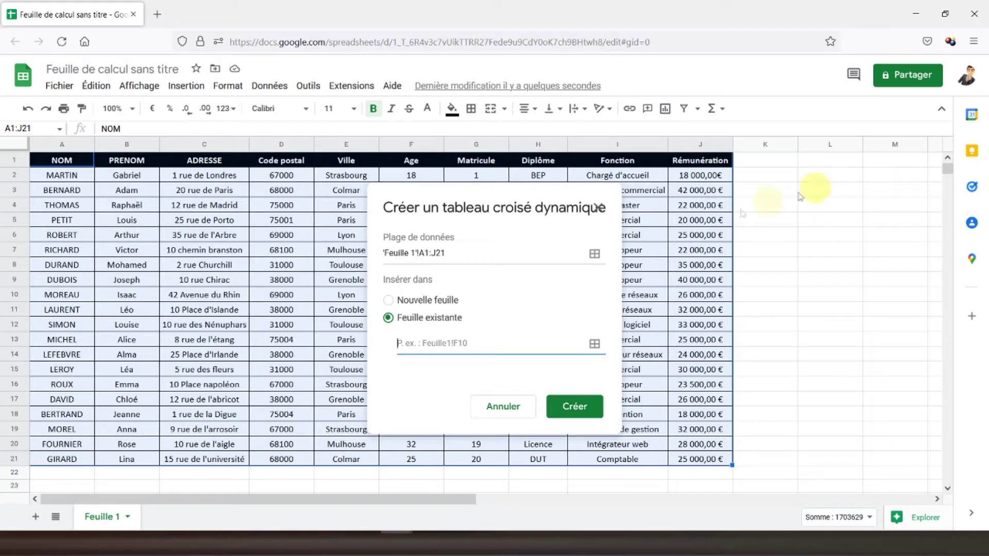
{"action": "left_click", "coordinate": [413, 303]}
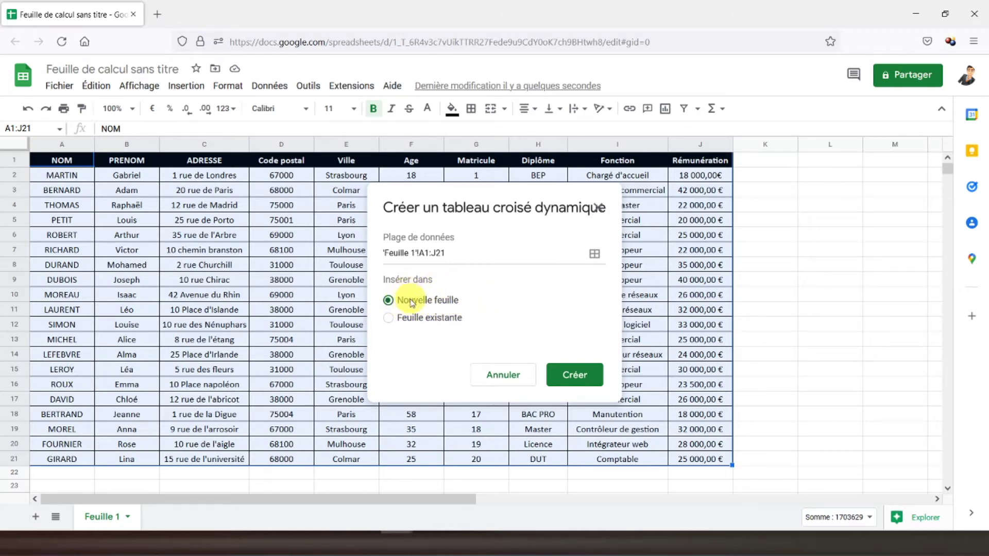
{"action": "left_click", "coordinate": [580, 376]}
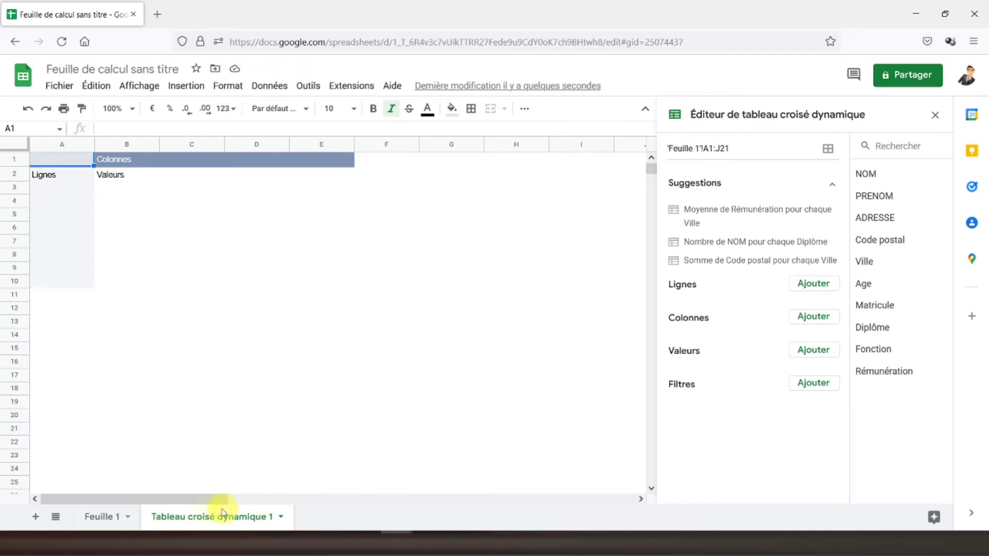
{"action": "left_click", "coordinate": [105, 518]}
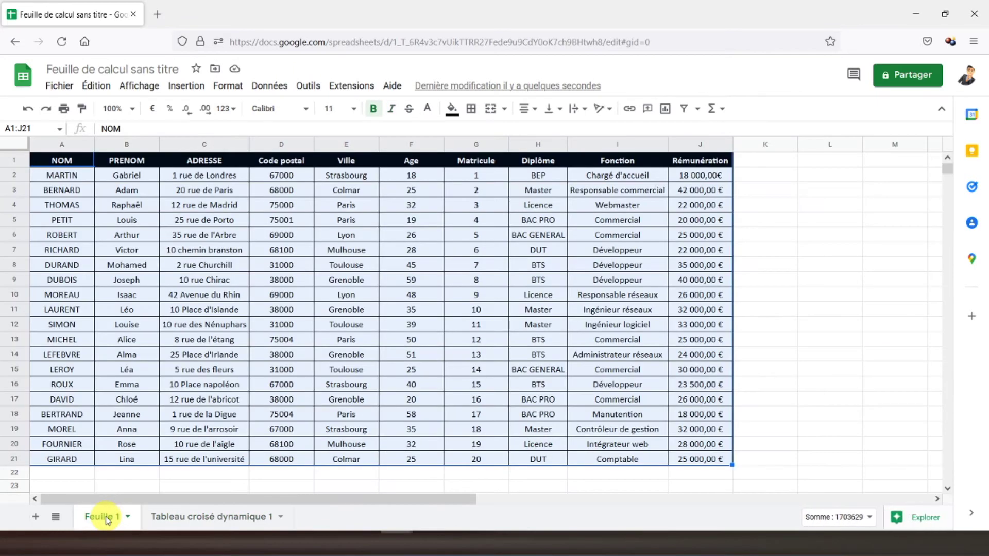
Step: Rename the Feuille 1 tab to 'Base de données' and return to the pivot sheet
{"action": "right_click", "coordinate": [107, 519]}
{"action": "left_click", "coordinate": [119, 356]}
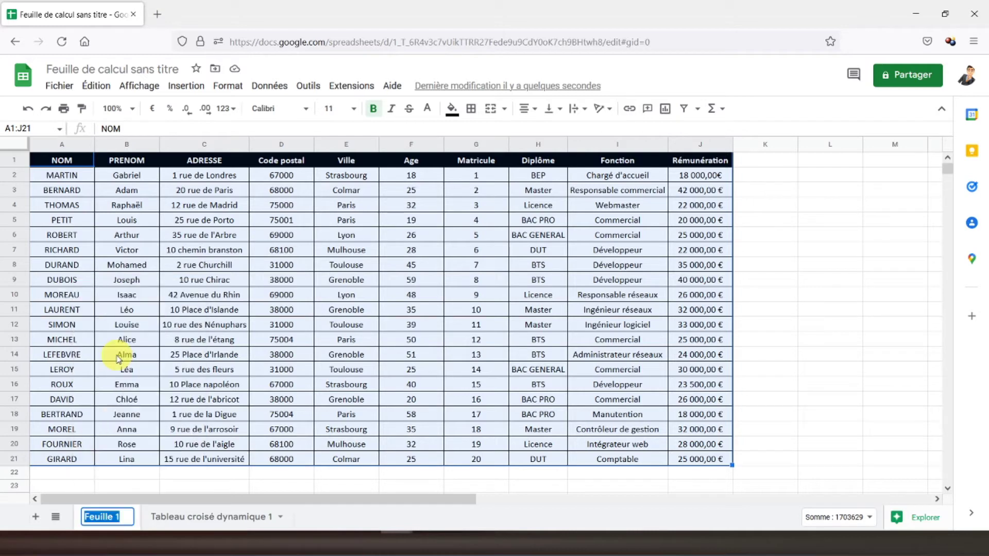
{"action": "type", "text": "Base de données"}
{"action": "key", "text": "Return"}
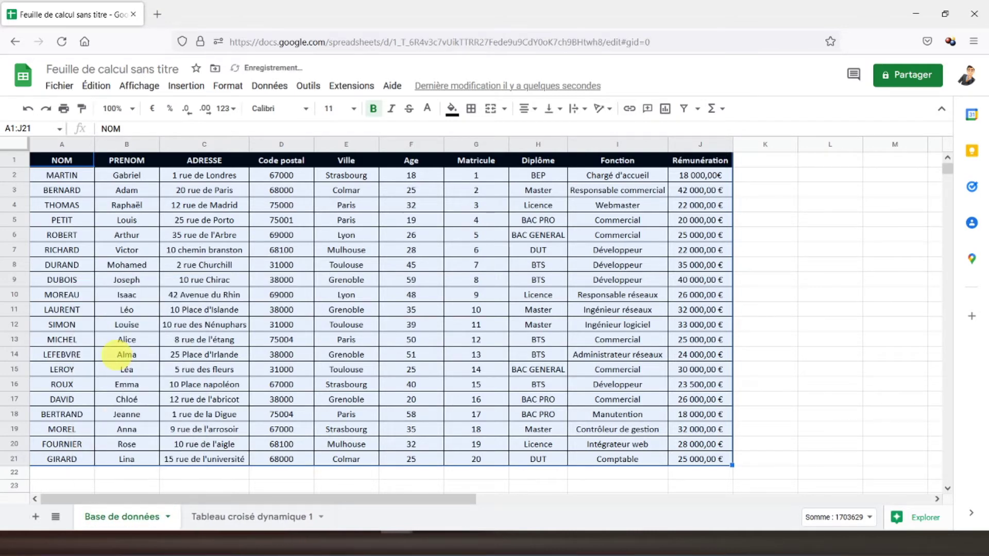
{"action": "left_click", "coordinate": [233, 510]}
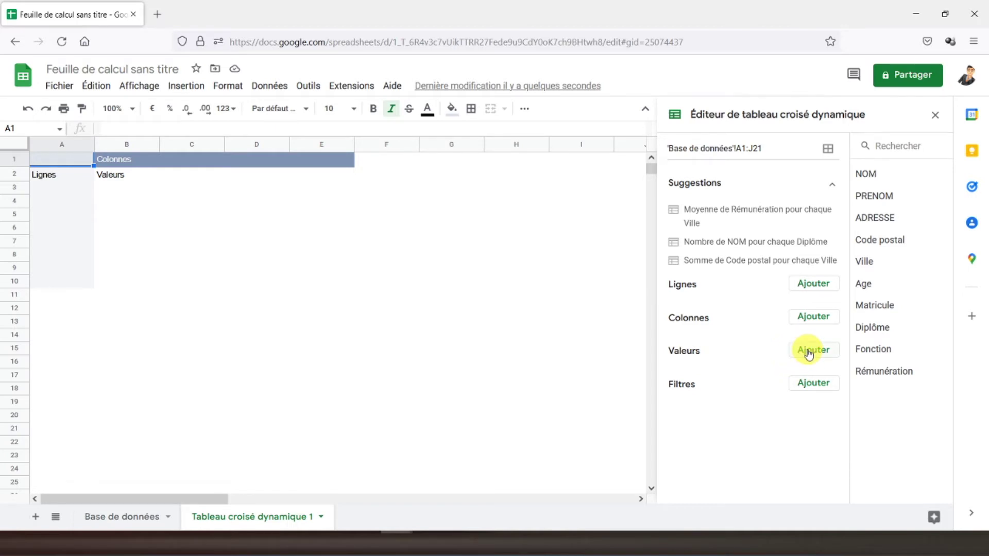
Step: Add Rémunération as the pivot value and compare its 546 500,00€ total with the data column
{"action": "left_click", "coordinate": [811, 354]}
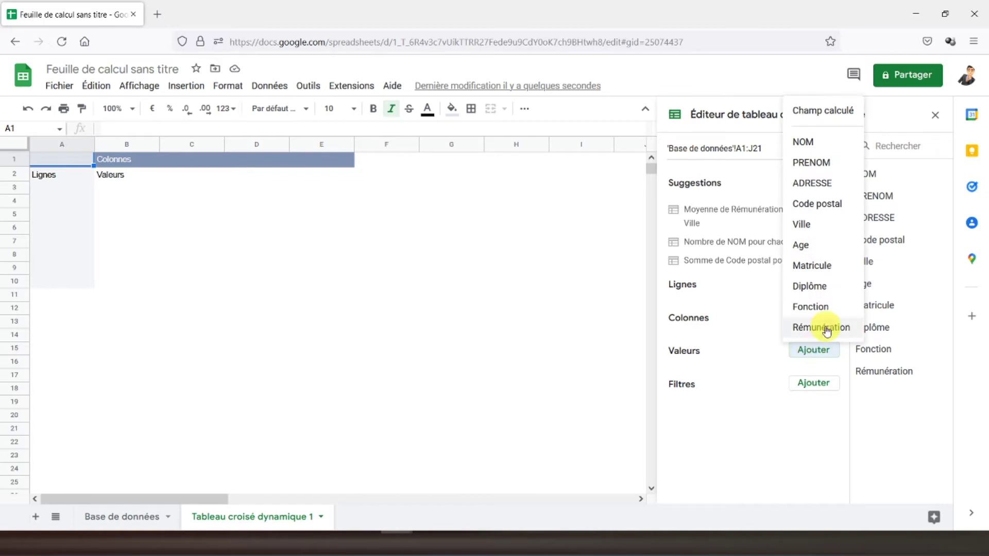
{"action": "left_click", "coordinate": [747, 357]}
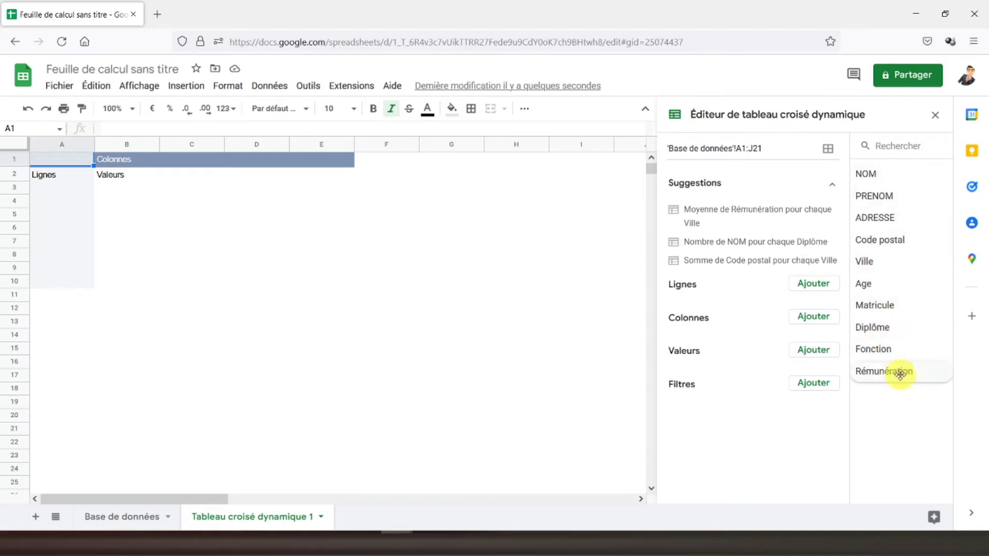
{"action": "left_click_drag", "start_coordinate": [907, 371], "coordinate": [734, 373]}
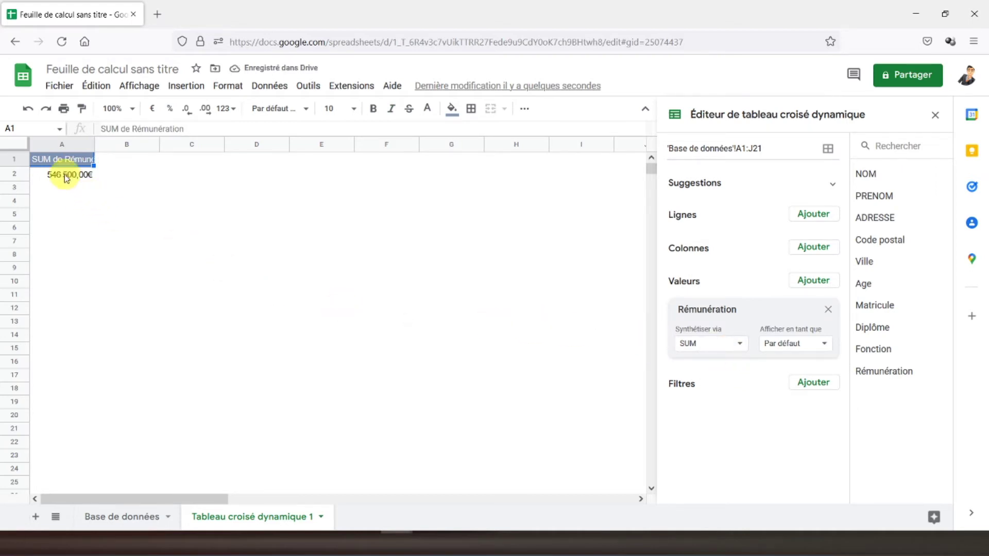
{"action": "left_click", "coordinate": [120, 512]}
{"action": "left_click_drag", "start_coordinate": [701, 177], "coordinate": [708, 456]}
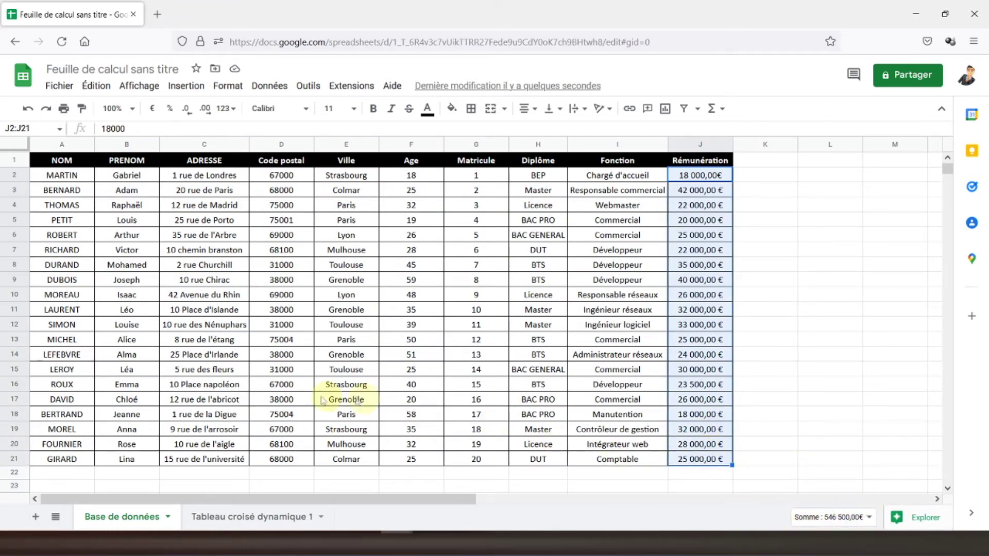
{"action": "left_click", "coordinate": [242, 516]}
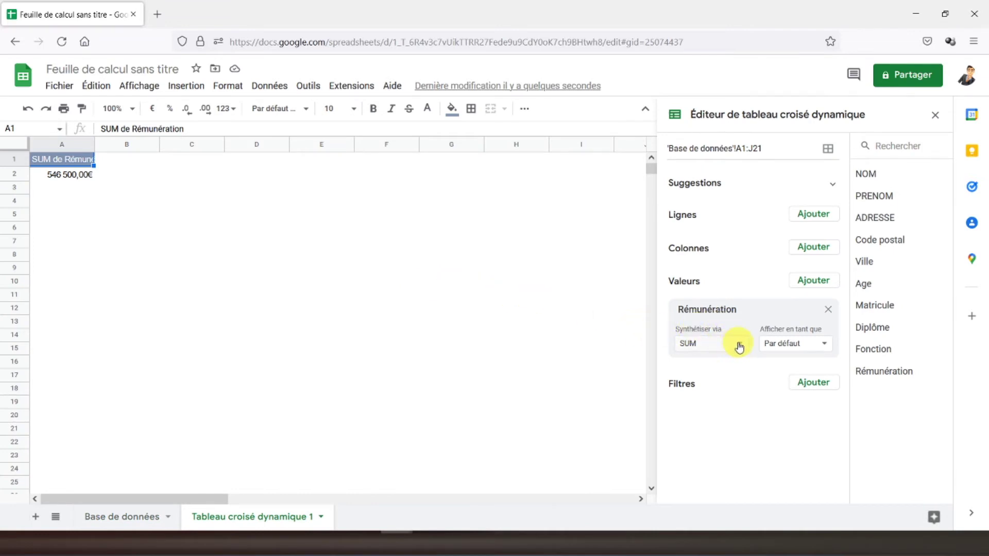
Step: Try AVERAGE as Rémunération's summary function, then revert it to SUM
{"action": "left_click", "coordinate": [738, 344]}
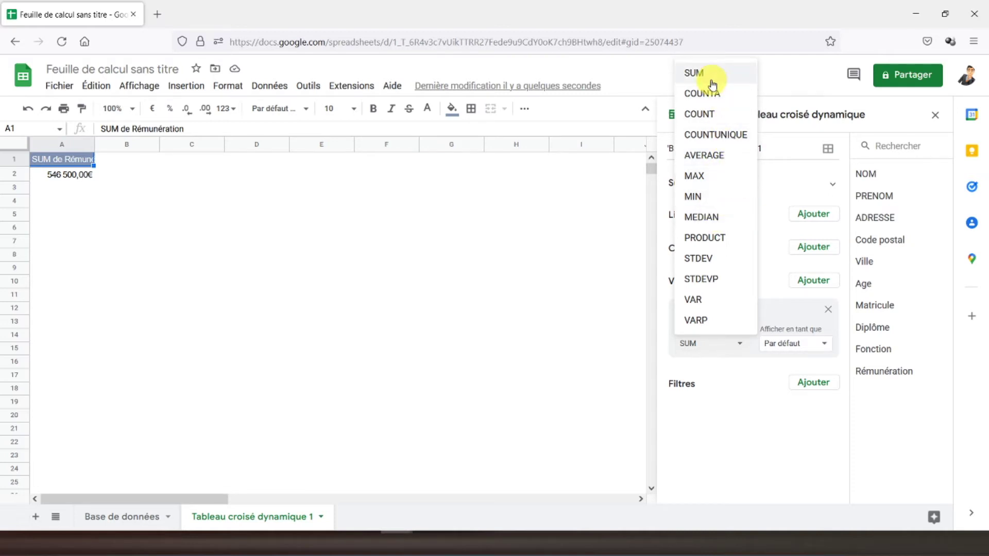
{"action": "left_click", "coordinate": [728, 161]}
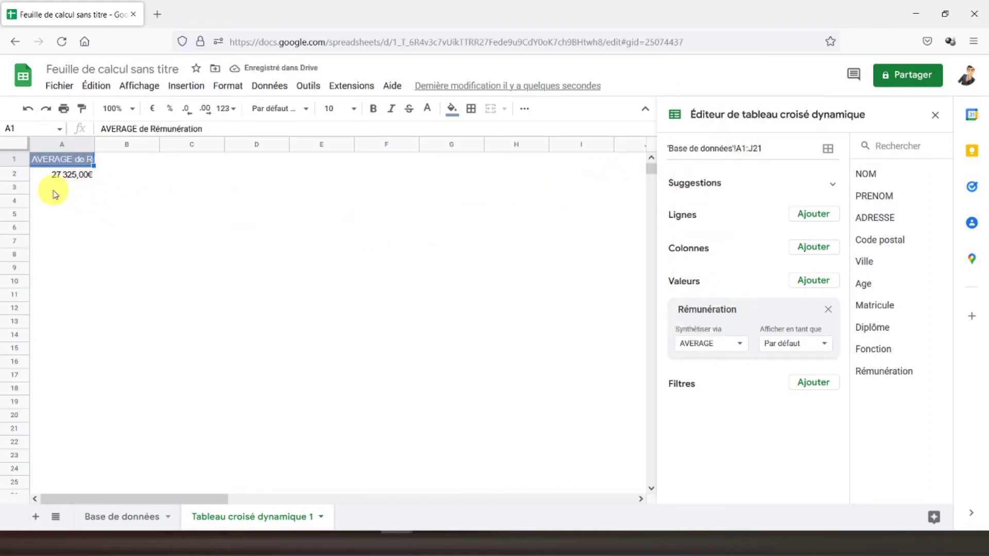
{"action": "left_click", "coordinate": [739, 350]}
{"action": "left_click", "coordinate": [718, 76]}
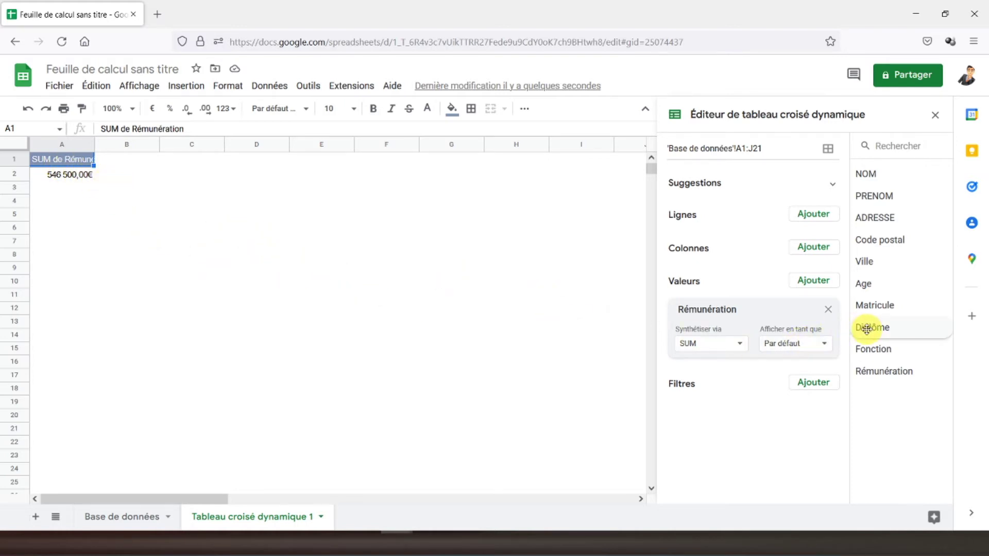
{"action": "left_click_drag", "start_coordinate": [874, 327], "coordinate": [881, 325]}
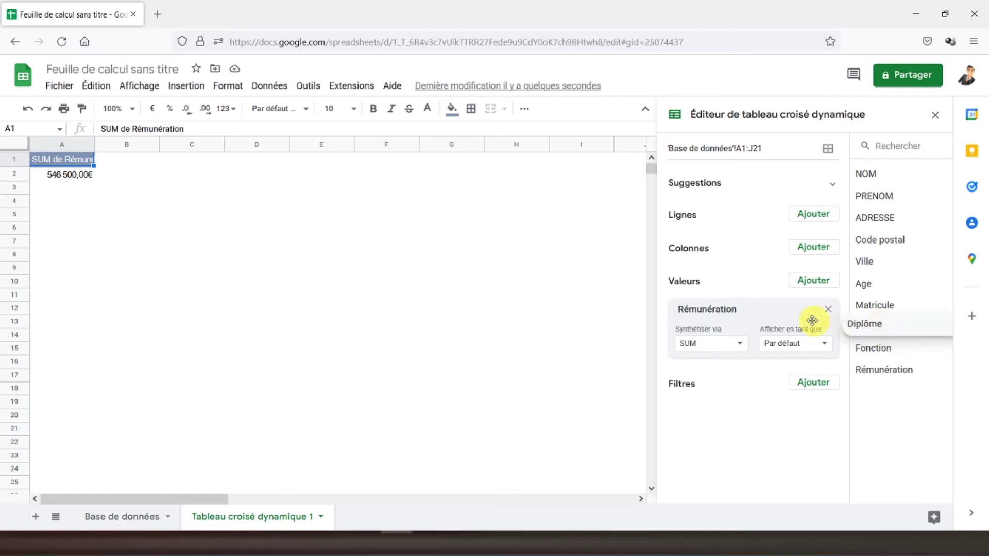
Step: Group the pivot rows by Diplôme and summarize Rémunération as AVERAGE
{"action": "left_click_drag", "start_coordinate": [881, 325], "coordinate": [710, 231]}
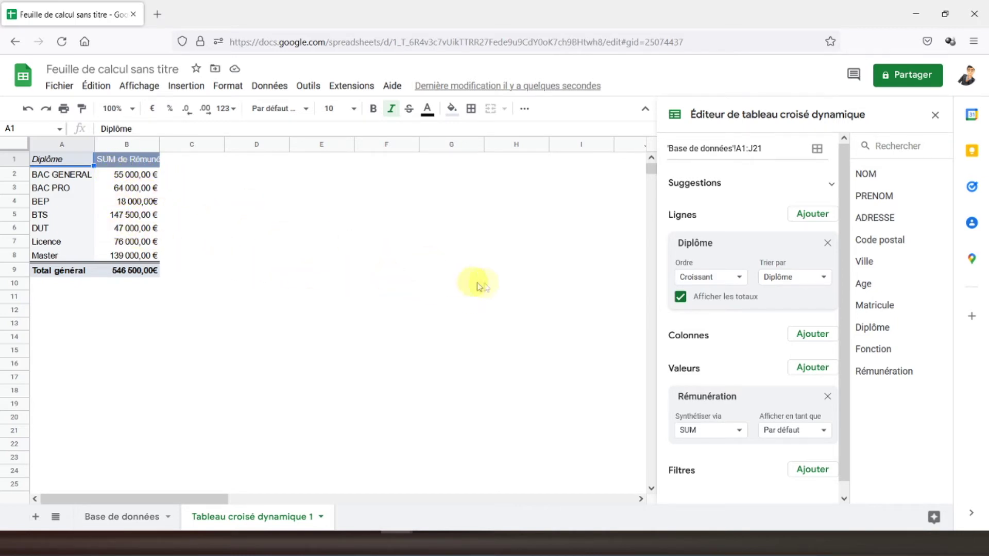
{"action": "left_click", "coordinate": [739, 429]}
{"action": "left_click", "coordinate": [726, 242]}
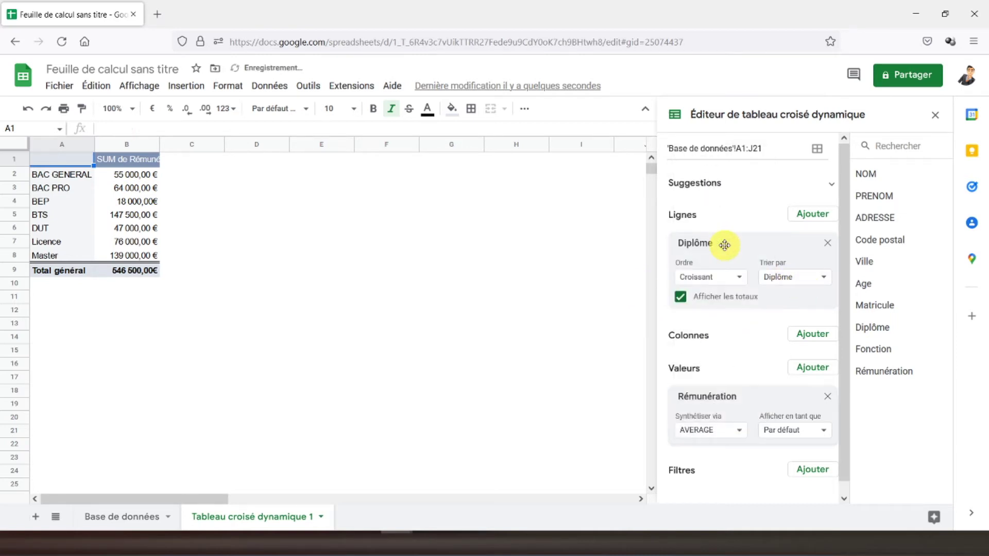
{"action": "left_click", "coordinate": [177, 190]}
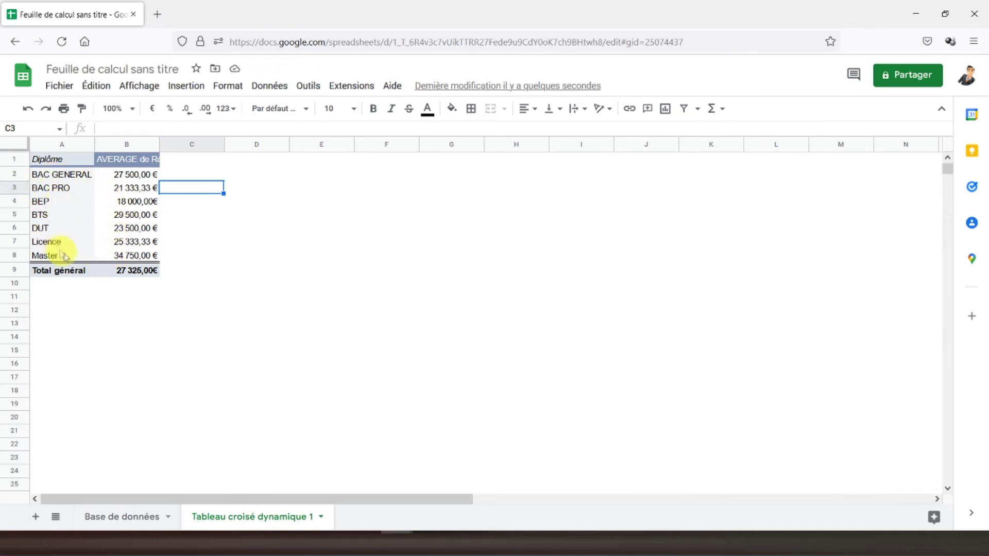
Step: Check the BEP, Licence and Master averages, then go to the Base de données sheet
{"action": "left_click", "coordinate": [134, 190]}
{"action": "left_click", "coordinate": [124, 203]}
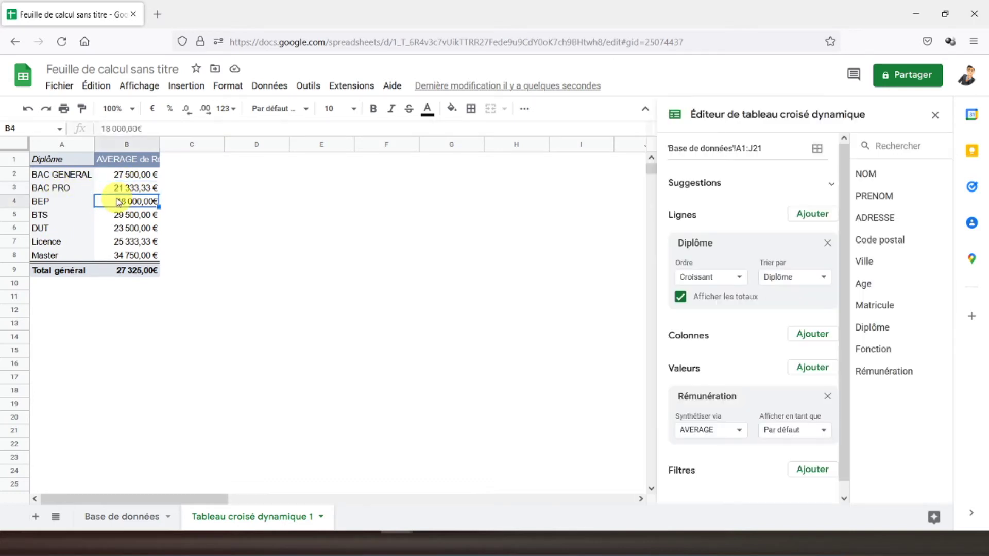
{"action": "left_click", "coordinate": [121, 242]}
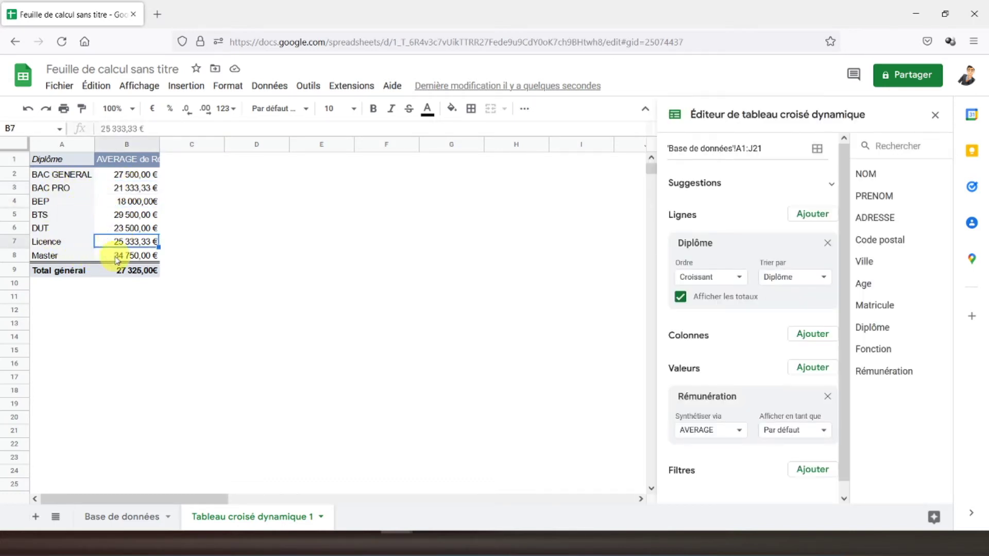
{"action": "left_click", "coordinate": [124, 255]}
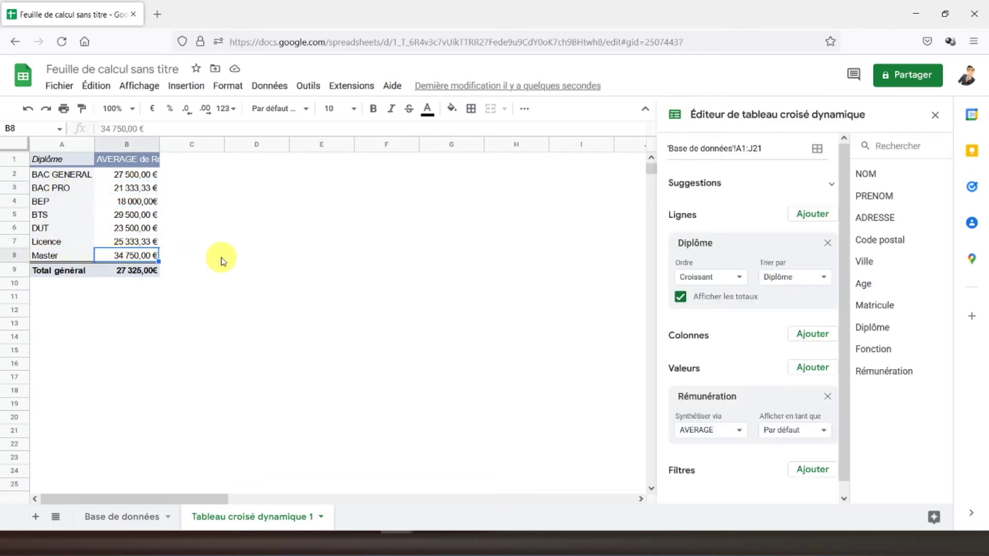
{"action": "left_click", "coordinate": [56, 164]}
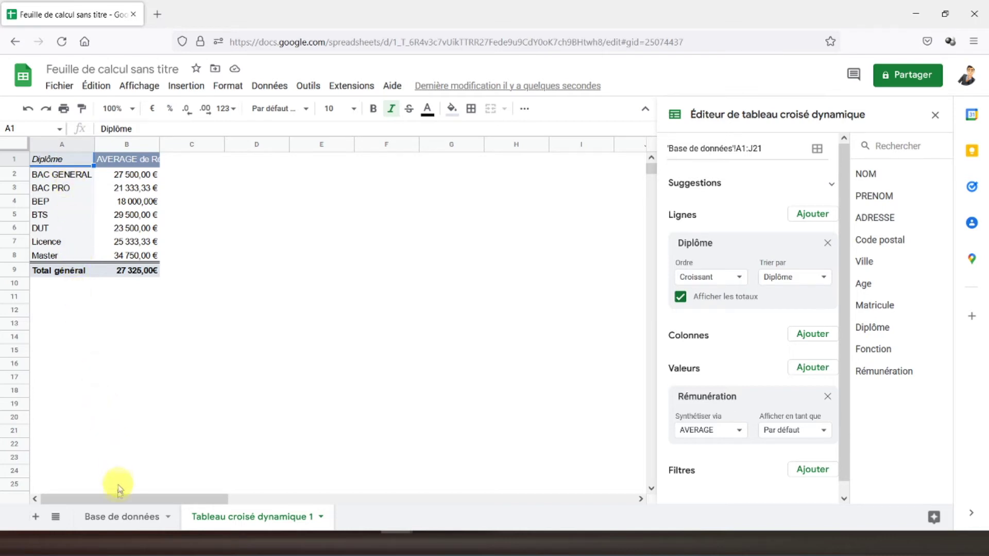
{"action": "left_click", "coordinate": [122, 515]}
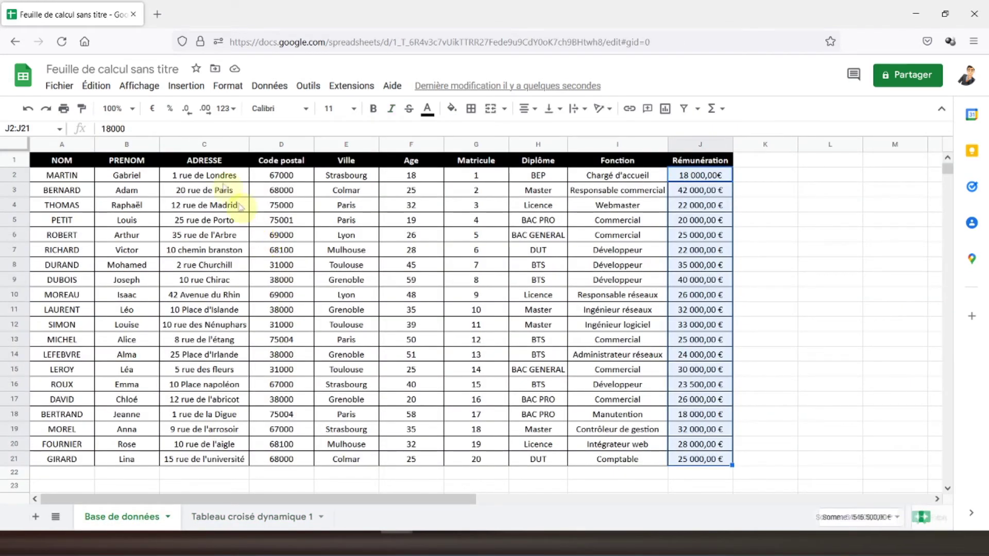
Step: Insert a new column left of ADRESSE with the header 'Genre'
{"action": "left_click", "coordinate": [217, 164]}
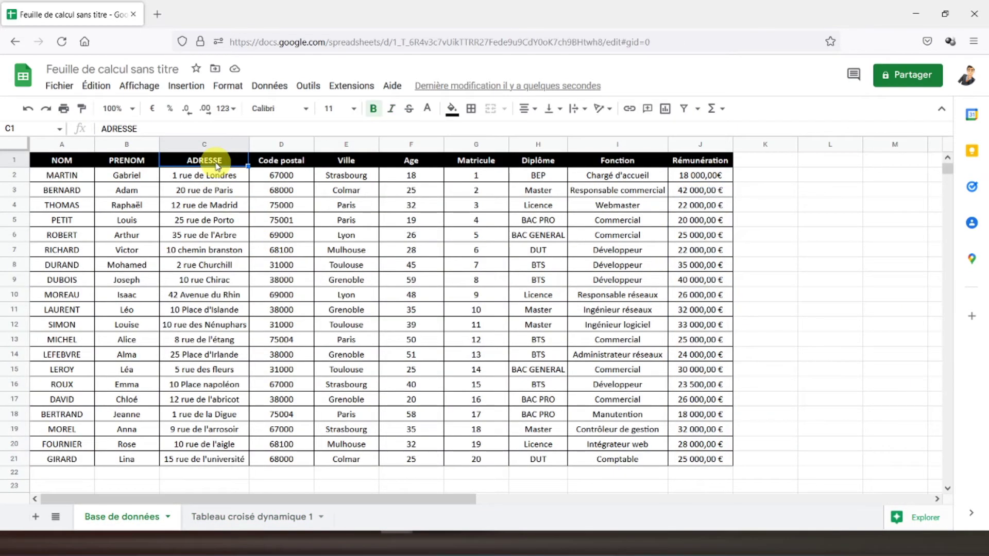
{"action": "mouse_move", "coordinate": [204, 144]}
{"action": "left_click", "coordinate": [217, 148]}
{"action": "right_click", "coordinate": [217, 148]}
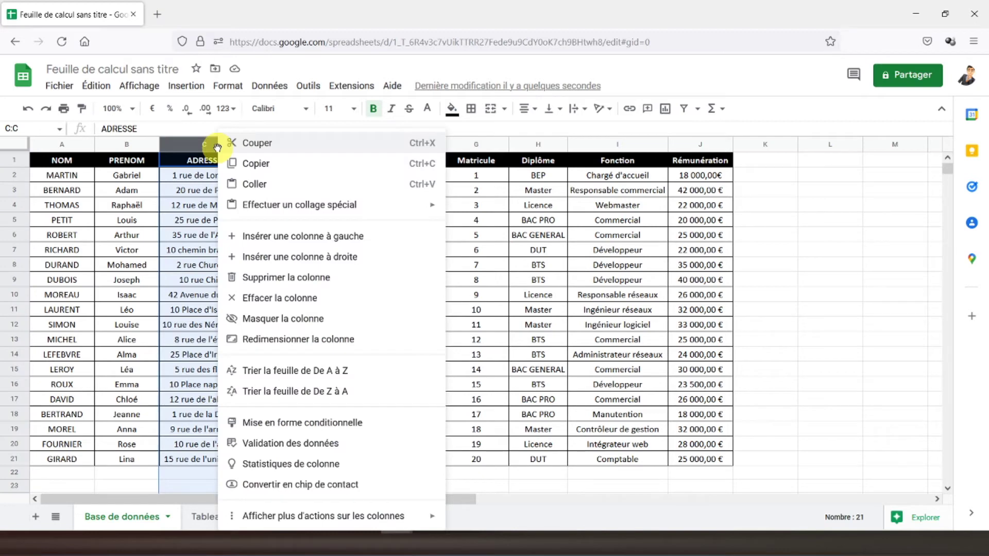
{"action": "left_click", "coordinate": [280, 236]}
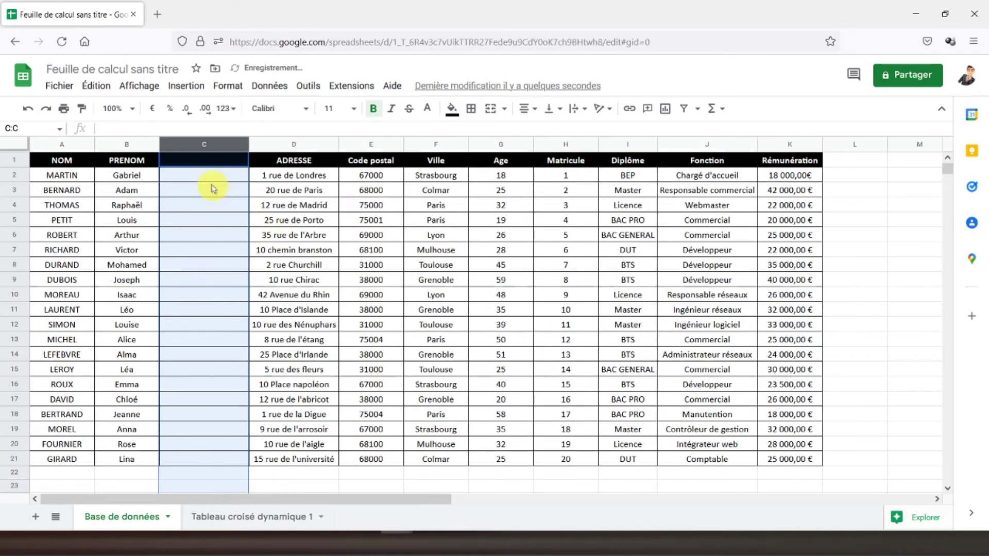
{"action": "left_click", "coordinate": [193, 160]}
{"action": "type", "text": "Genre"}
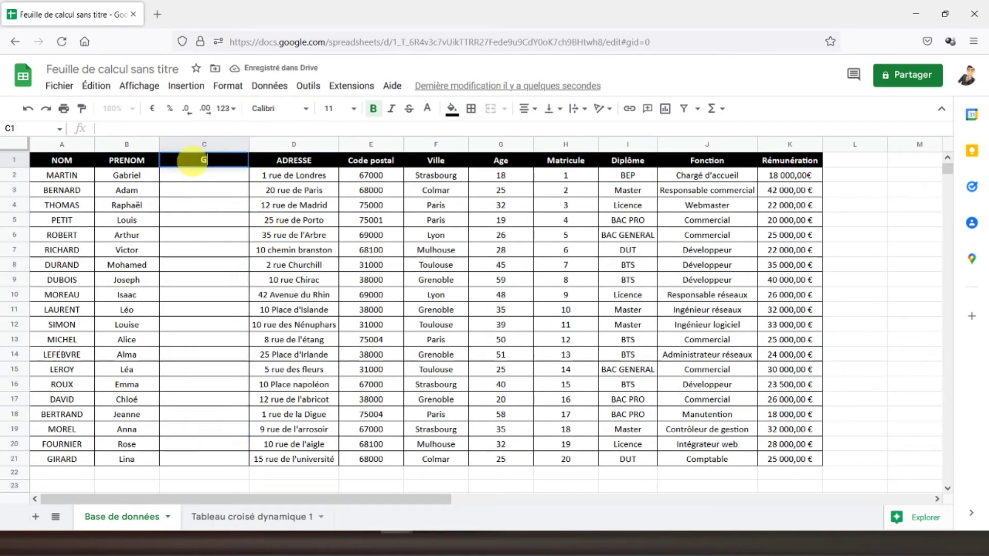
{"action": "key", "text": "Return"}
Step: Fill Genre with H for the first people and F for the rest down to row 21
{"action": "type", "text": "H"}
{"action": "key", "text": "Return"}
{"action": "type", "text": "H"}
{"action": "key", "text": "Return"}
{"action": "type", "text": "H"}
{"action": "key", "text": "Return"}
{"action": "key", "text": "Return"}
{"action": "type", "text": "H"}
{"action": "key", "text": "Return"}
{"action": "type", "text": "H"}
{"action": "key", "text": "Return"}
{"action": "type", "text": "H"}
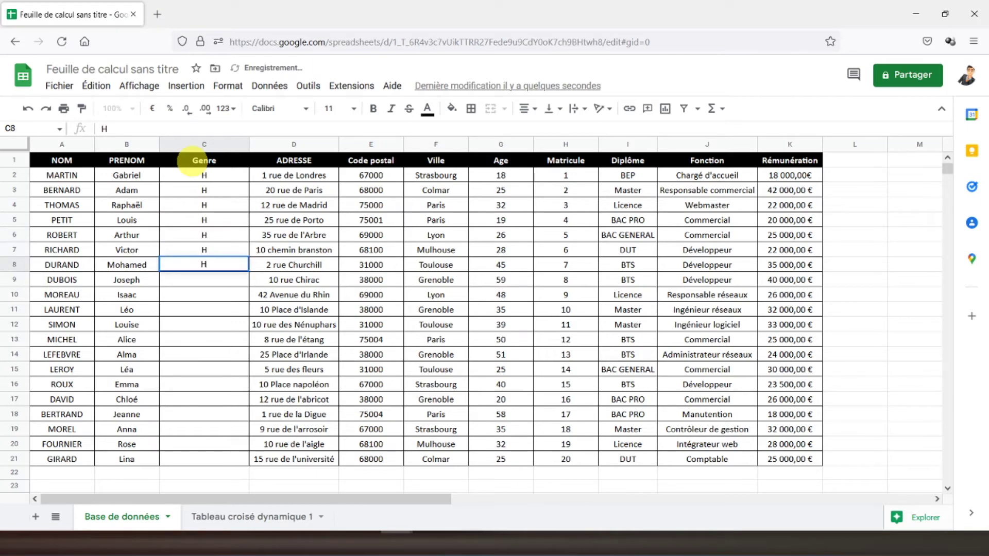
{"action": "key", "text": "Return"}
{"action": "type", "text": "H"}
{"action": "key", "text": "Return"}
{"action": "type", "text": "H"}
{"action": "key", "text": "Return"}
{"action": "type", "text": "H"}
{"action": "key", "text": "Return"}
{"action": "type", "text": "F"}
{"action": "key", "text": "Return"}
{"action": "type", "text": "F"}
{"action": "key", "text": "Return"}
{"action": "type", "text": "F"}
{"action": "key", "text": "Return"}
{"action": "type", "text": "F"}
{"action": "key", "text": "Return"}
{"action": "type", "text": "F"}
{"action": "key", "text": "Return"}
{"action": "type", "text": "F"}
{"action": "key", "text": "Return"}
{"action": "type", "text": "F"}
{"action": "key", "text": "Return"}
{"action": "type", "text": "F"}
{"action": "key", "text": "Up"}
{"action": "key", "text": "Down"}
{"action": "key", "text": "Down"}
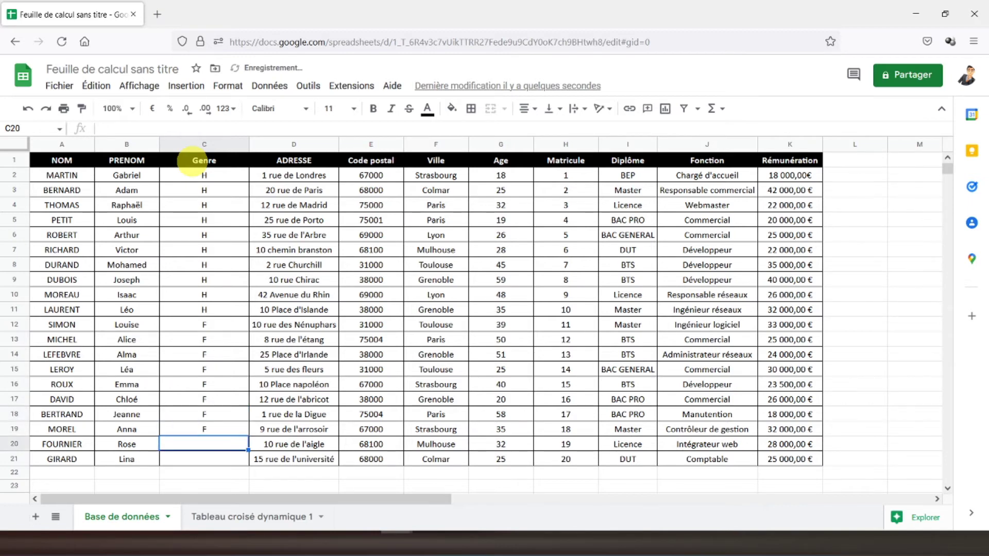
{"action": "type", "text": "F"}
{"action": "key", "text": "Return"}
{"action": "type", "text": "F"}
{"action": "key", "text": "Return"}
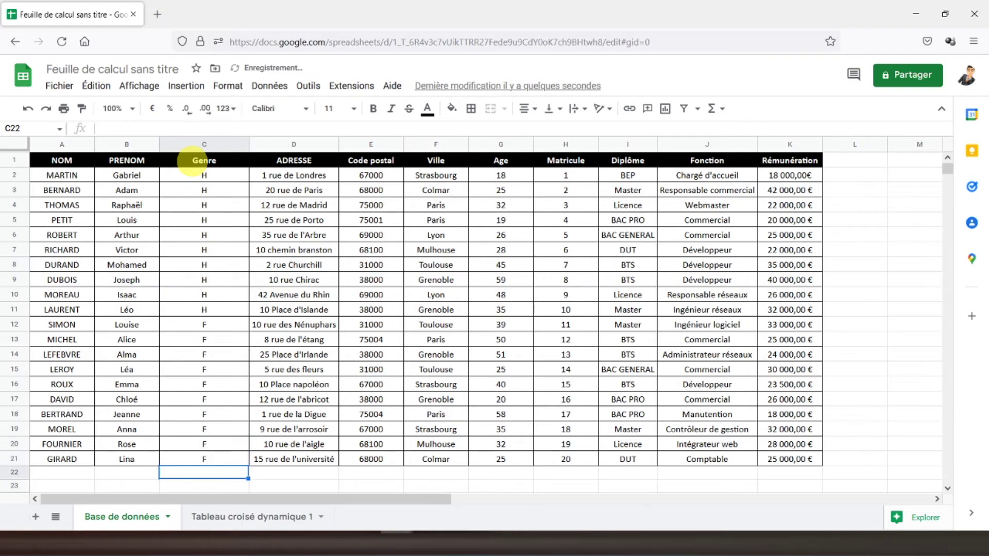
{"action": "left_click", "coordinate": [64, 160]}
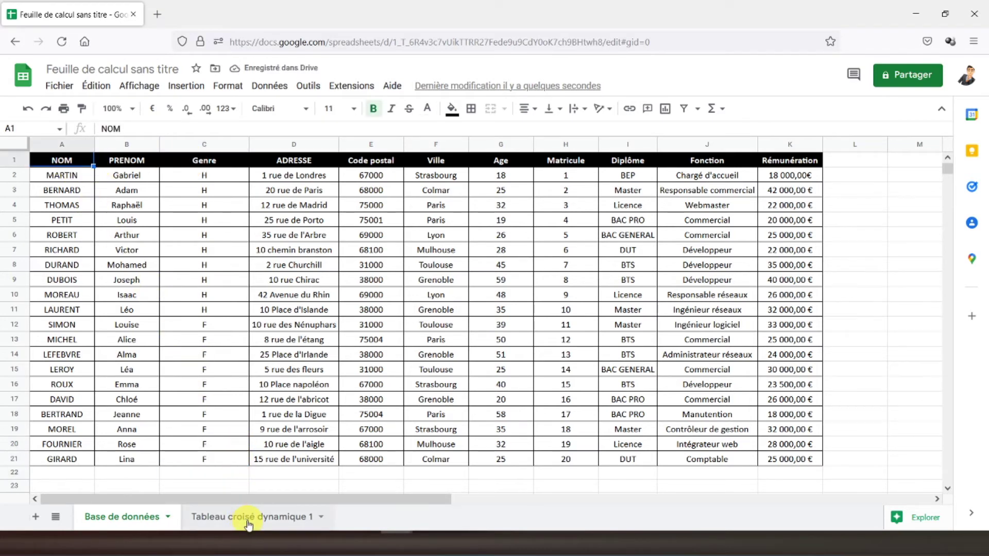
{"action": "left_click", "coordinate": [273, 518]}
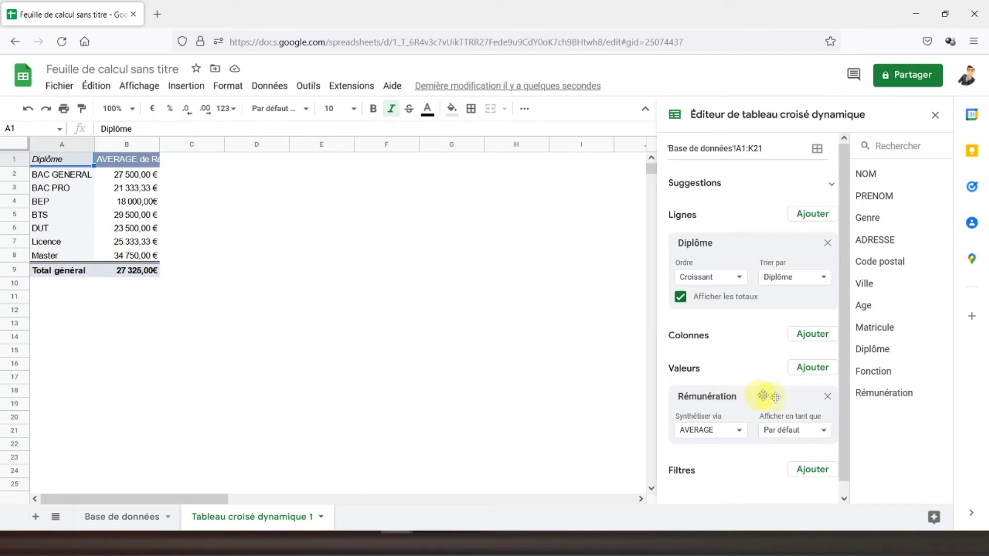
Step: Replace Diplôme with Genre in the pivot rows, then nest Diplôme beneath Genre
{"action": "left_click", "coordinate": [827, 244]}
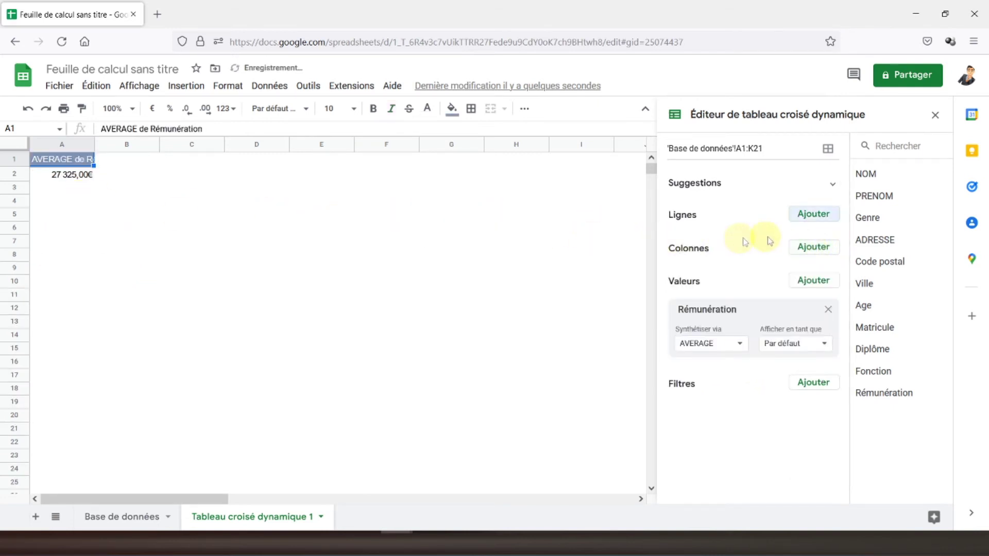
{"action": "left_click_drag", "start_coordinate": [876, 219], "coordinate": [727, 240]}
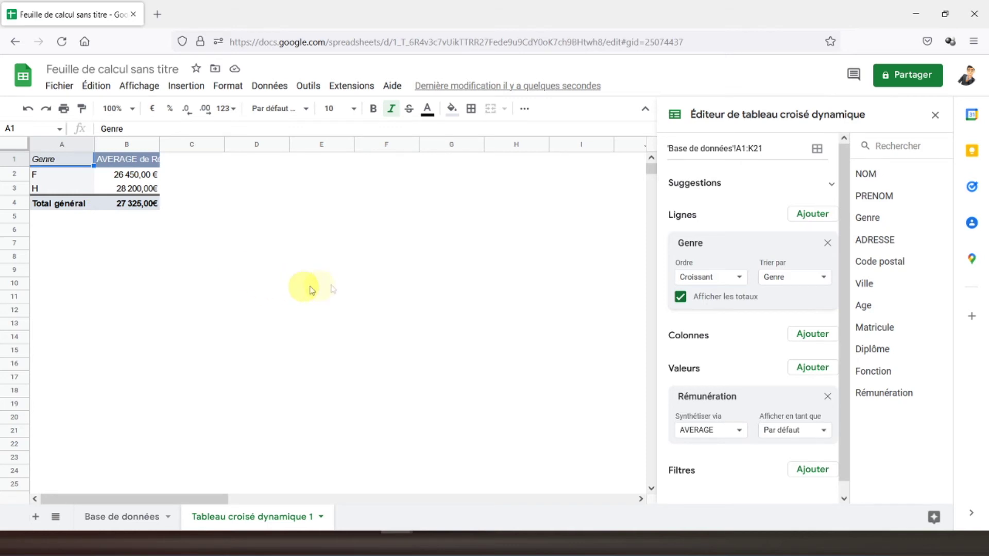
{"action": "left_click_drag", "start_coordinate": [886, 349], "coordinate": [717, 322]}
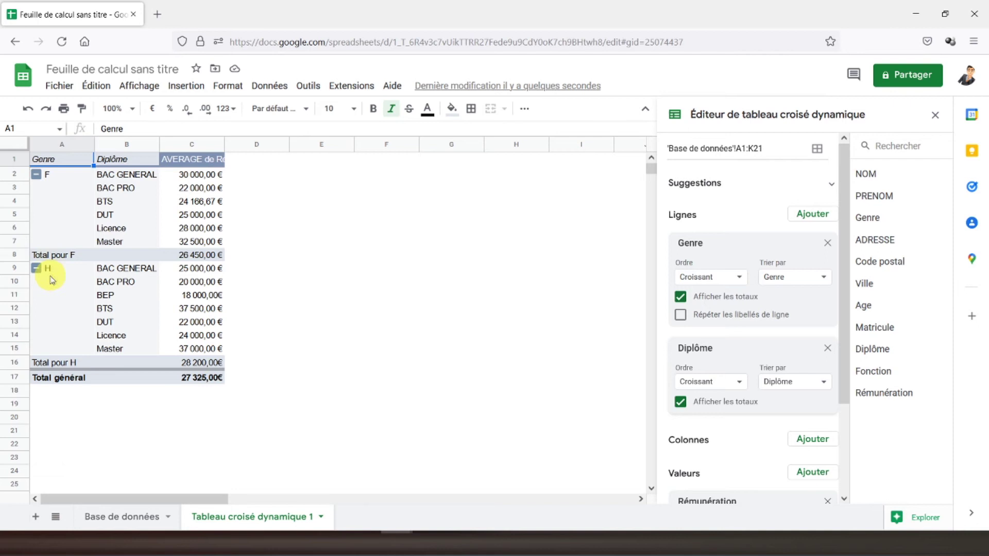
Step: Collapse and re-expand the F and H groups, leaving both showing per-Diplôme averages
{"action": "left_click", "coordinate": [37, 173]}
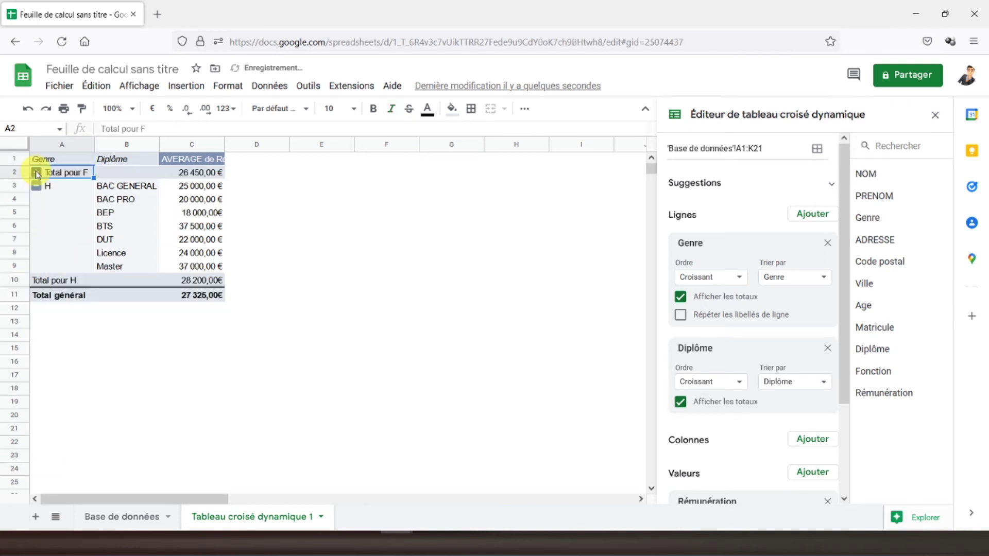
{"action": "left_click", "coordinate": [36, 173]}
{"action": "left_click", "coordinate": [37, 174]}
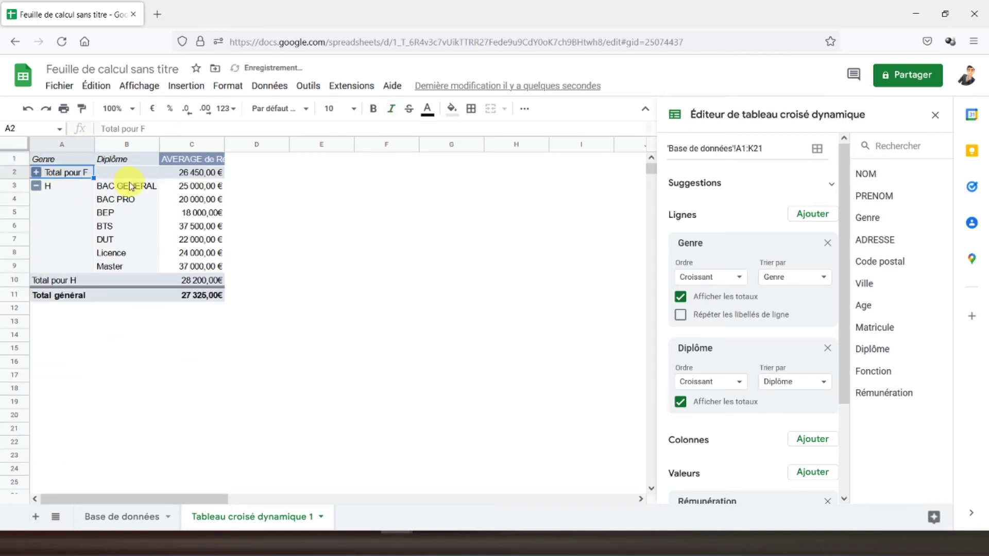
{"action": "left_click", "coordinate": [35, 189]}
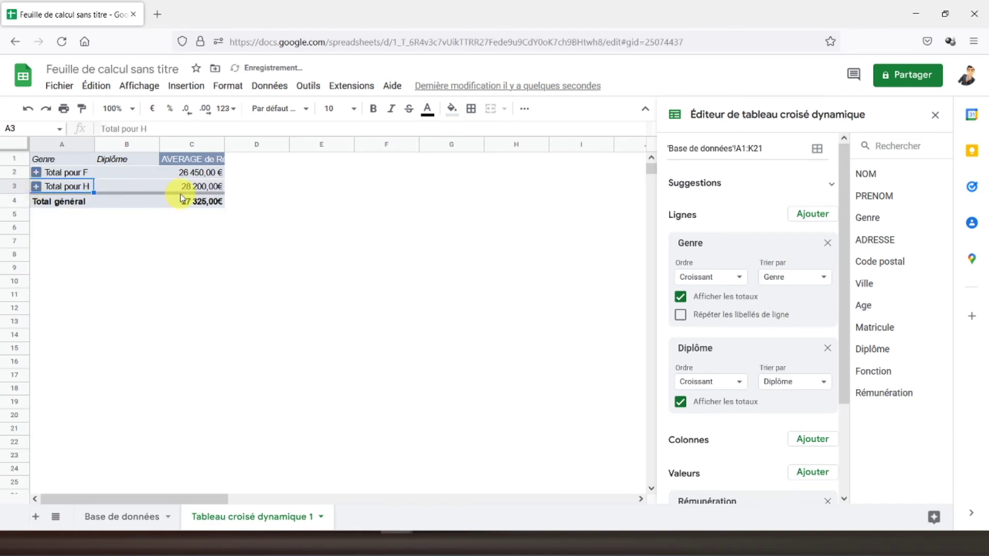
{"action": "left_click", "coordinate": [36, 187]}
{"action": "left_click", "coordinate": [36, 173]}
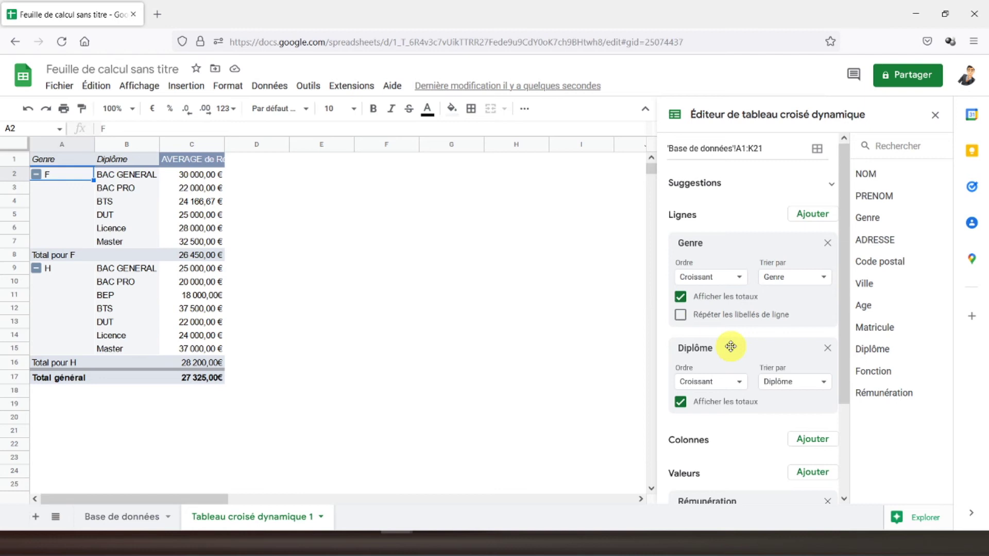
Step: Replace Rémunération with Age in Valeurs, summarized as AVERAGE, and widen column C
{"action": "scroll", "coordinate": [732, 346], "scroll_direction": "down", "scroll_amount": 1}
{"action": "scroll", "coordinate": [732, 347], "scroll_direction": "down", "scroll_amount": 2}
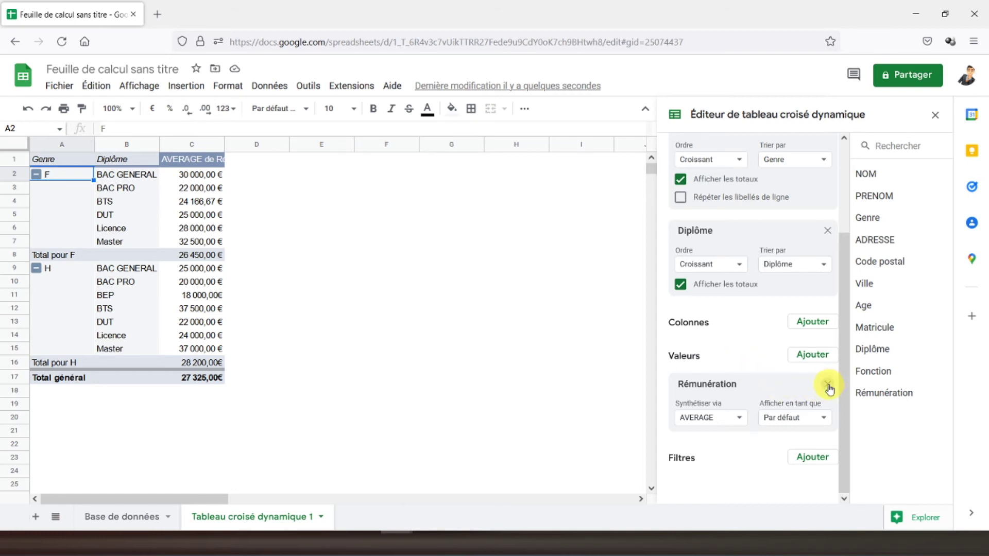
{"action": "left_click", "coordinate": [828, 386]}
{"action": "mouse_move", "coordinate": [864, 305]}
{"action": "left_mouse_down"}
{"action": "mouse_move", "coordinate": [759, 418]}
{"action": "mouse_move", "coordinate": [711, 451]}
{"action": "left_mouse_up"}
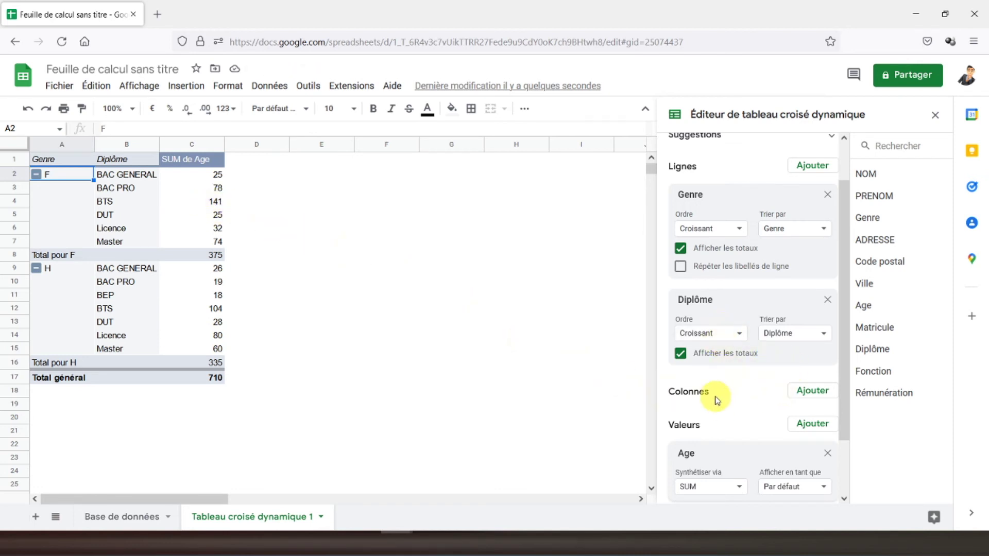
{"action": "scroll", "coordinate": [716, 400], "scroll_direction": "down", "scroll_amount": 2}
{"action": "left_click", "coordinate": [728, 416]}
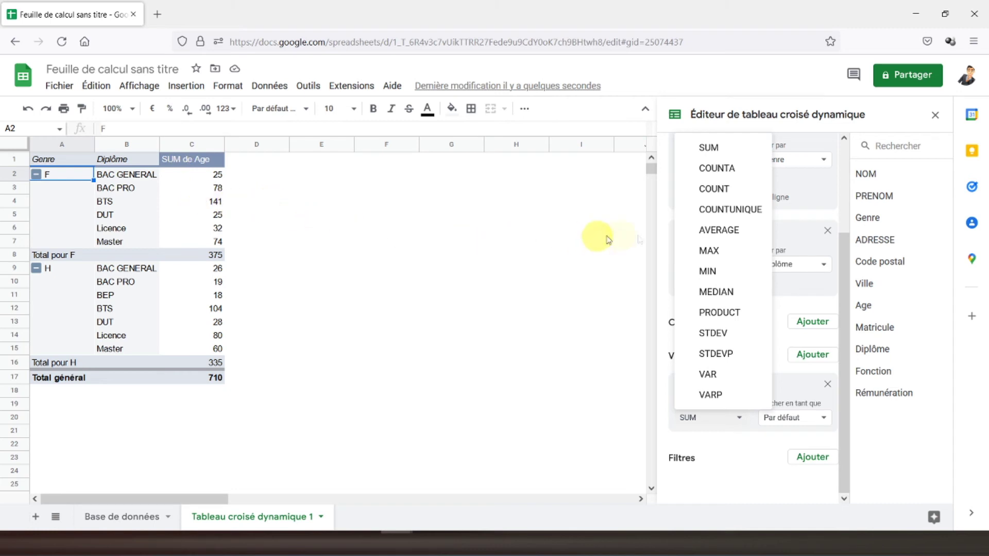
{"action": "left_click", "coordinate": [721, 235]}
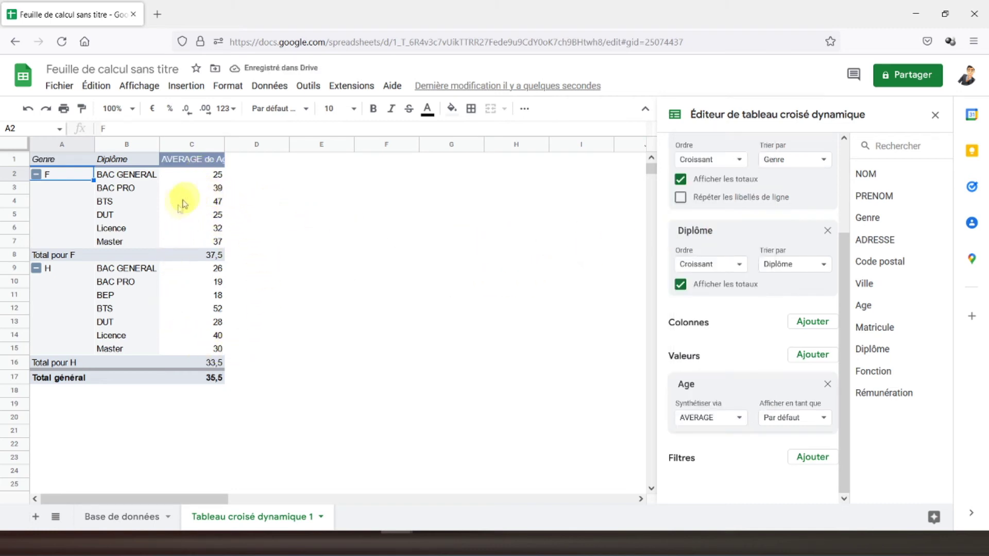
{"action": "left_click_drag", "start_coordinate": [223, 148], "coordinate": [234, 147]}
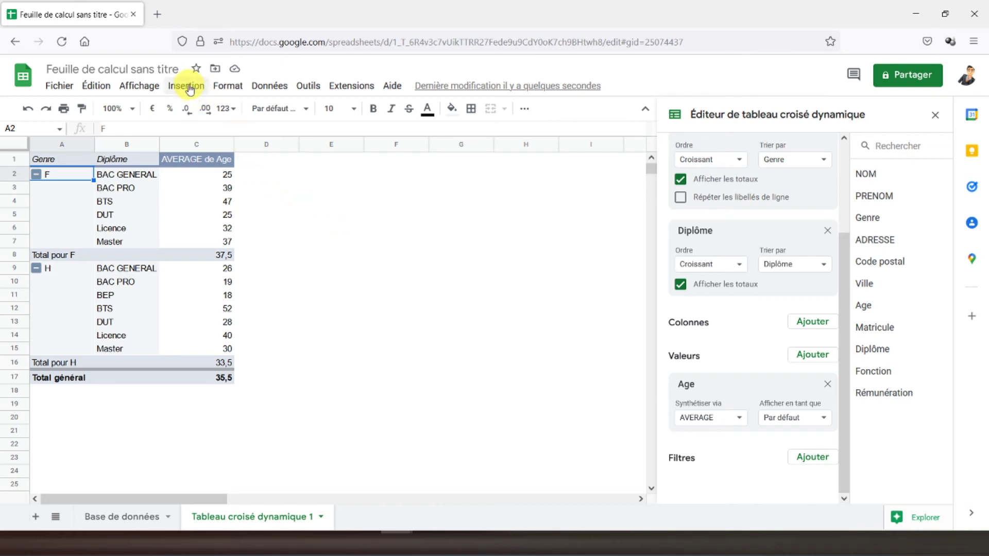
Step: Add a slicer via Données > Ajouter un segment and move it right of the pivot table
{"action": "left_click", "coordinate": [188, 86]}
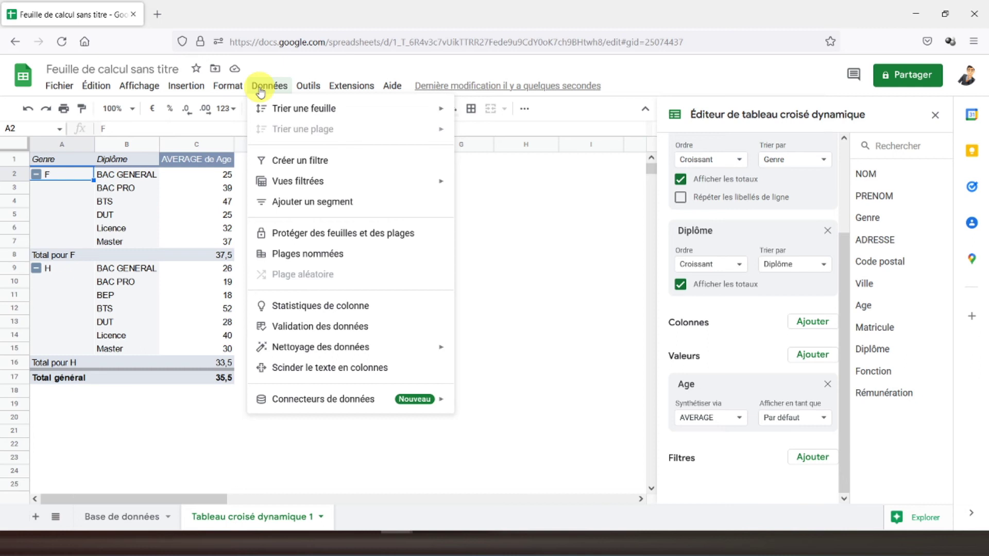
{"action": "left_click", "coordinate": [288, 207]}
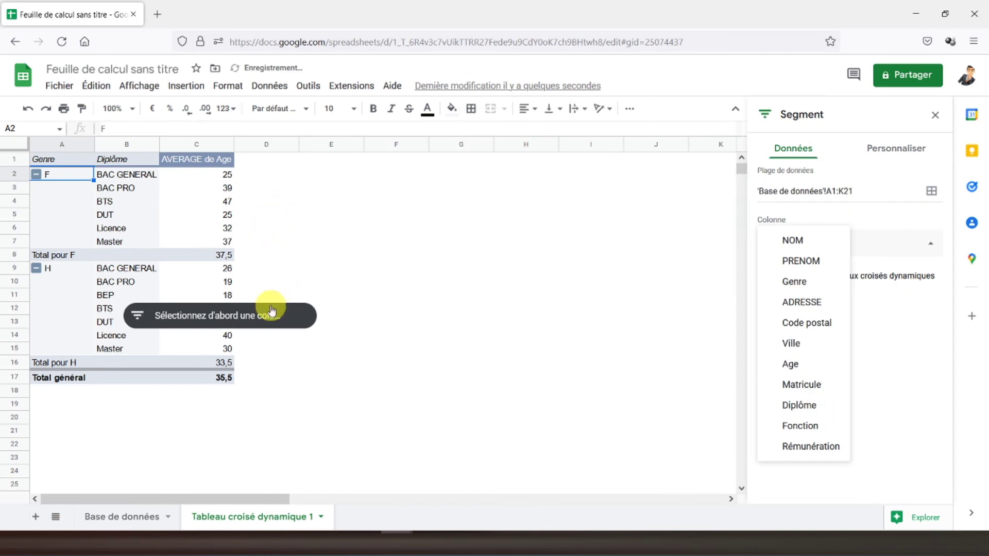
{"action": "right_click", "coordinate": [257, 312]}
{"action": "mouse_move", "coordinate": [263, 304]}
{"action": "left_mouse_down"}
{"action": "mouse_move", "coordinate": [432, 231]}
{"action": "mouse_move", "coordinate": [451, 201]}
{"action": "left_mouse_up"}
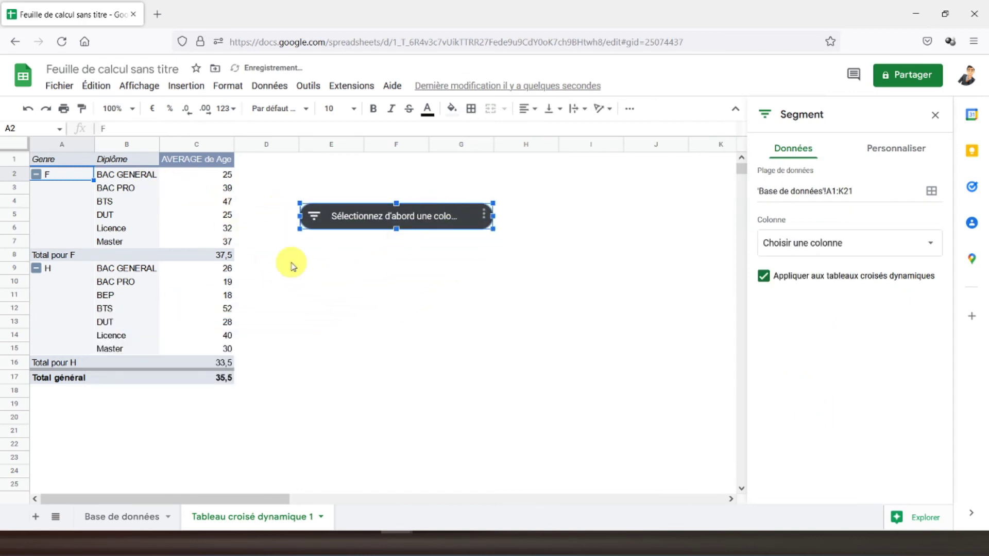
{"action": "left_click", "coordinate": [66, 160]}
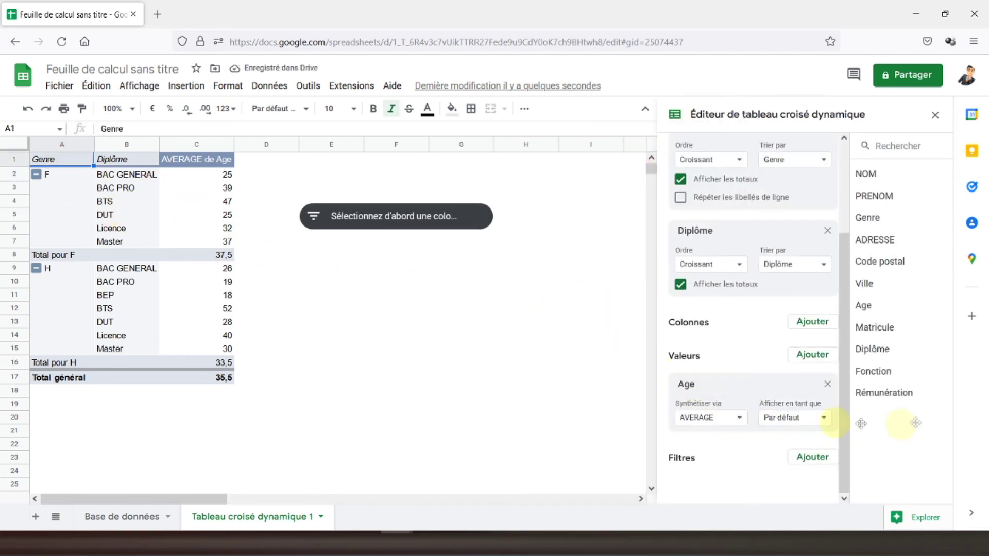
{"action": "left_click", "coordinate": [335, 296]}
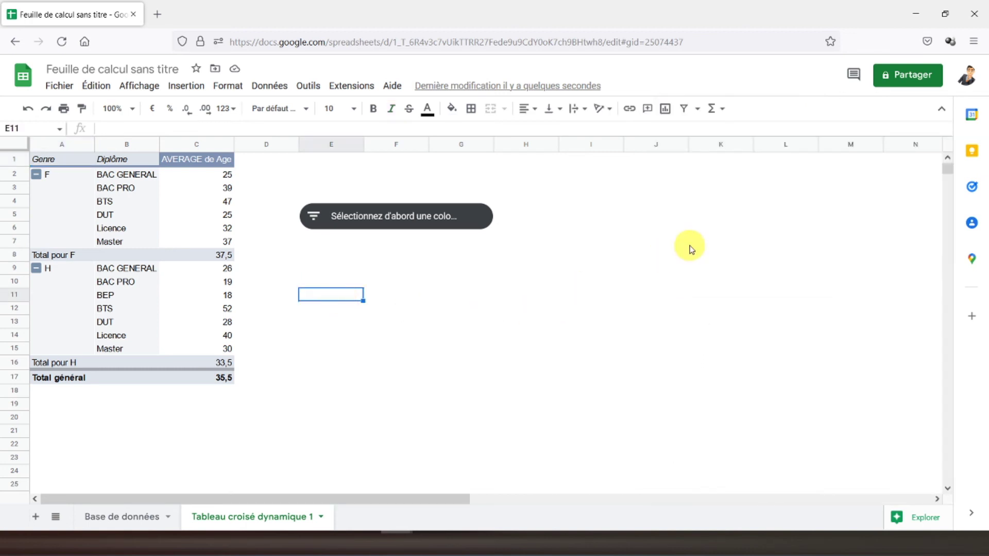
Step: Add NOM as a pivot filter keeping only the first name, leaving one H Master row averaging 25
{"action": "left_click", "coordinate": [44, 160]}
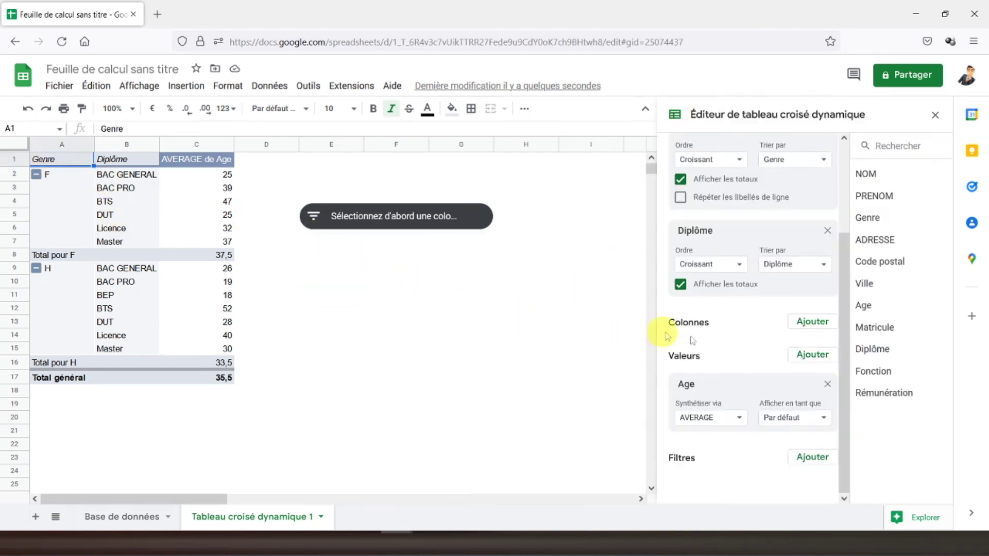
{"action": "left_click_drag", "start_coordinate": [897, 175], "coordinate": [724, 477]}
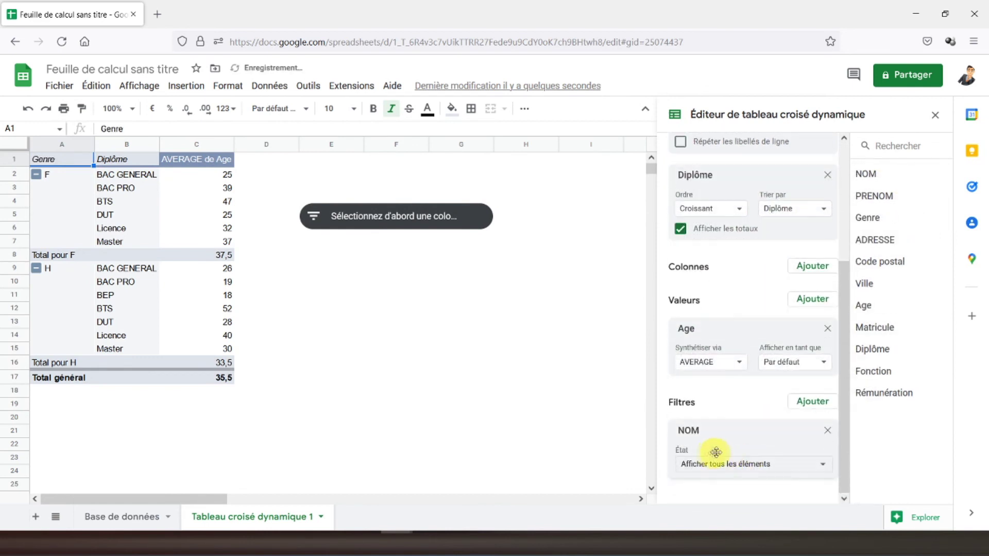
{"action": "left_click", "coordinate": [754, 465]}
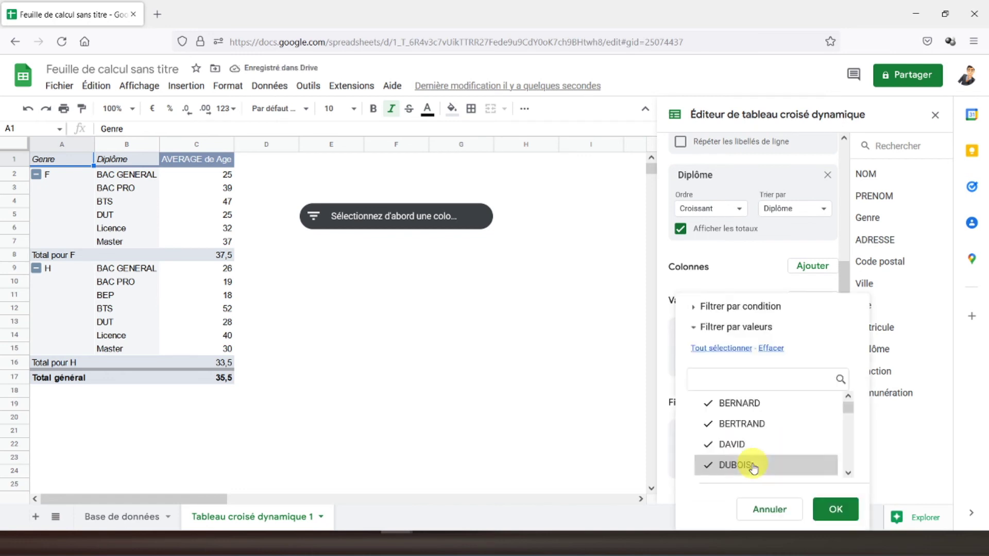
{"action": "left_click", "coordinate": [771, 348]}
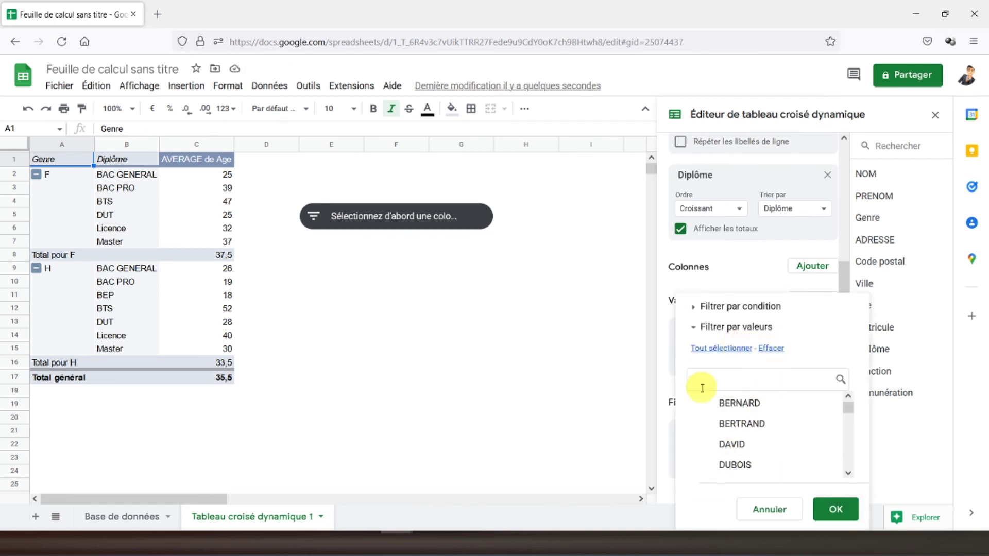
{"action": "left_click", "coordinate": [707, 403]}
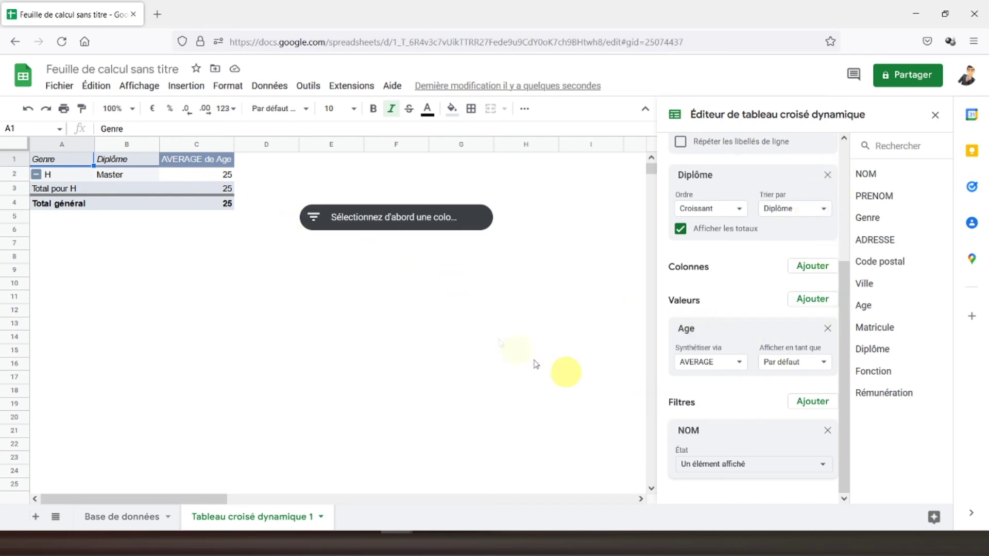
{"action": "left_click", "coordinate": [262, 285]}
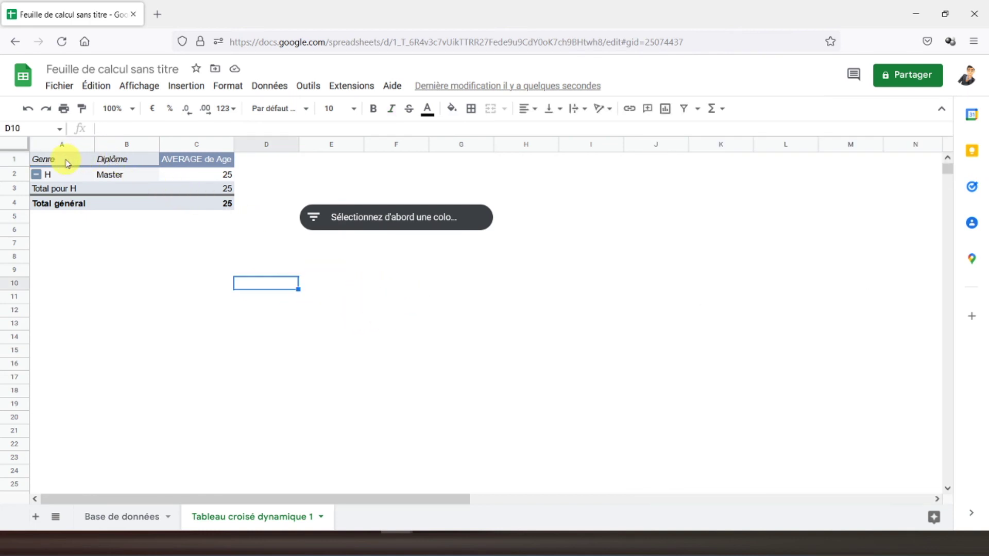
{"action": "left_click", "coordinate": [67, 163]}
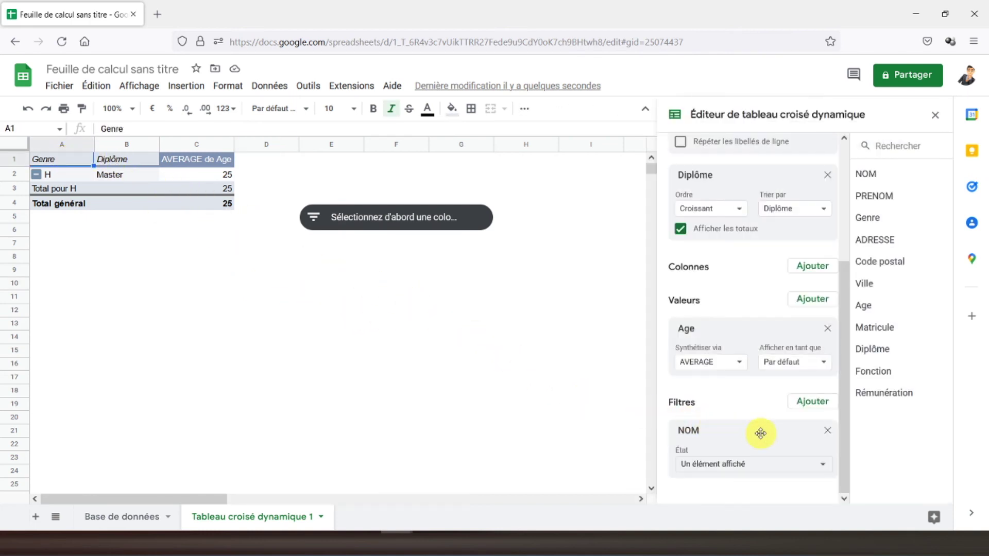
Step: Remove the NOM filter and Age value, and sum Rémunération in the pivot instead
{"action": "left_click", "coordinate": [827, 431]}
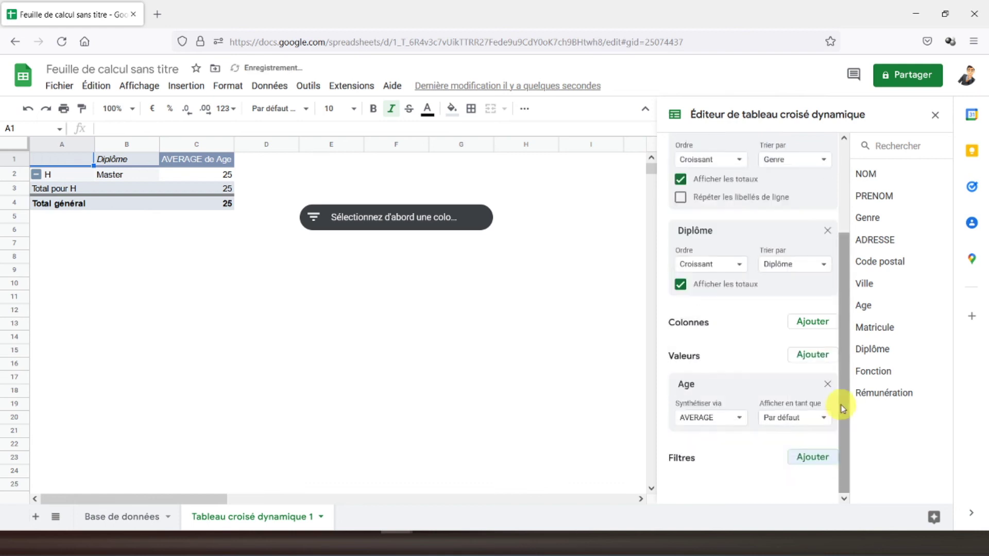
{"action": "left_click", "coordinate": [827, 384]}
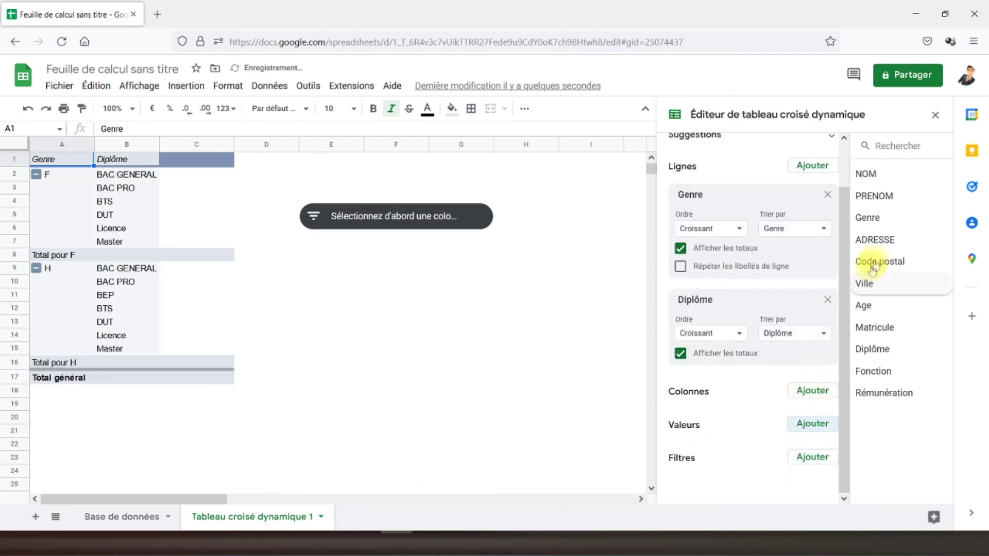
{"action": "left_click_drag", "start_coordinate": [884, 393], "coordinate": [716, 447]}
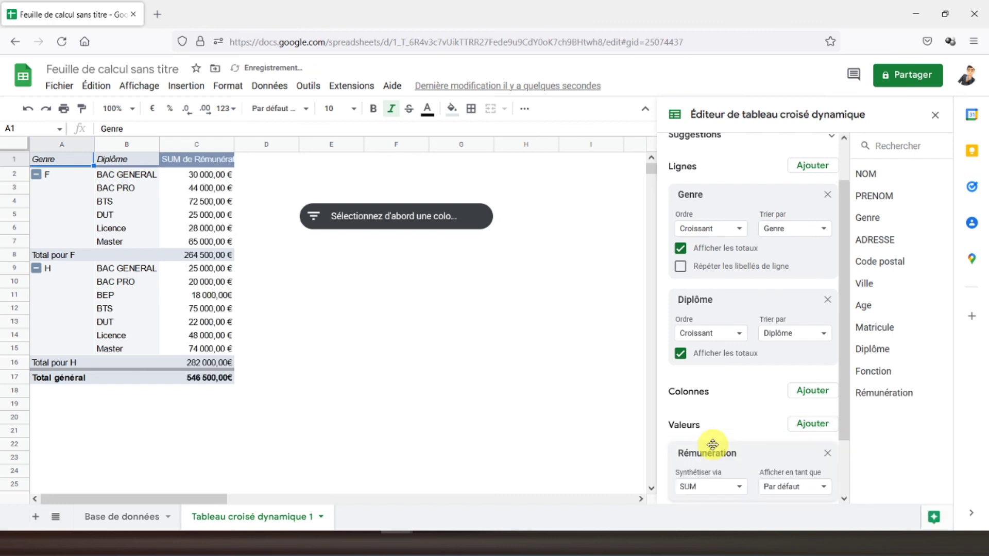
{"action": "left_click", "coordinate": [371, 307]}
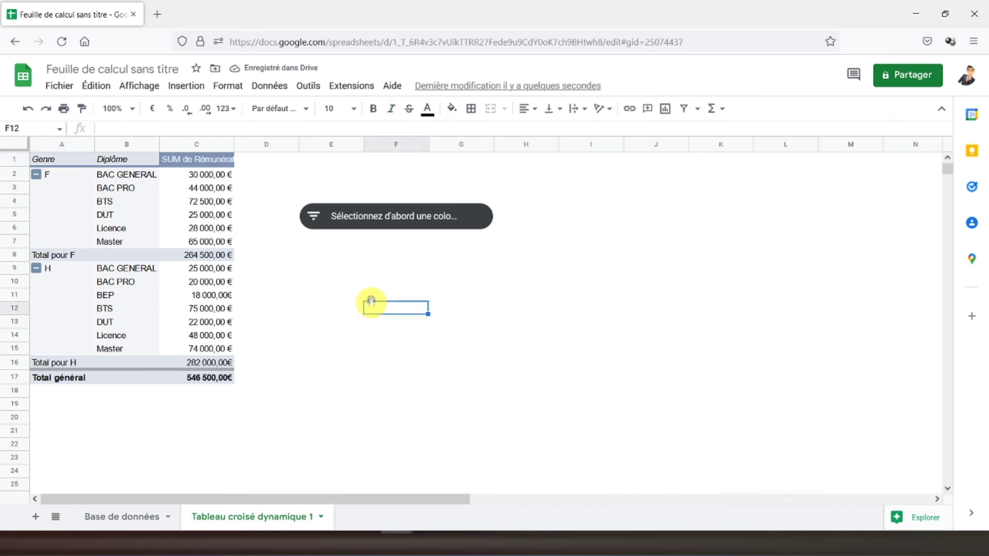
Step: Edit the slicer so its column is NOM
{"action": "right_click", "coordinate": [418, 221]}
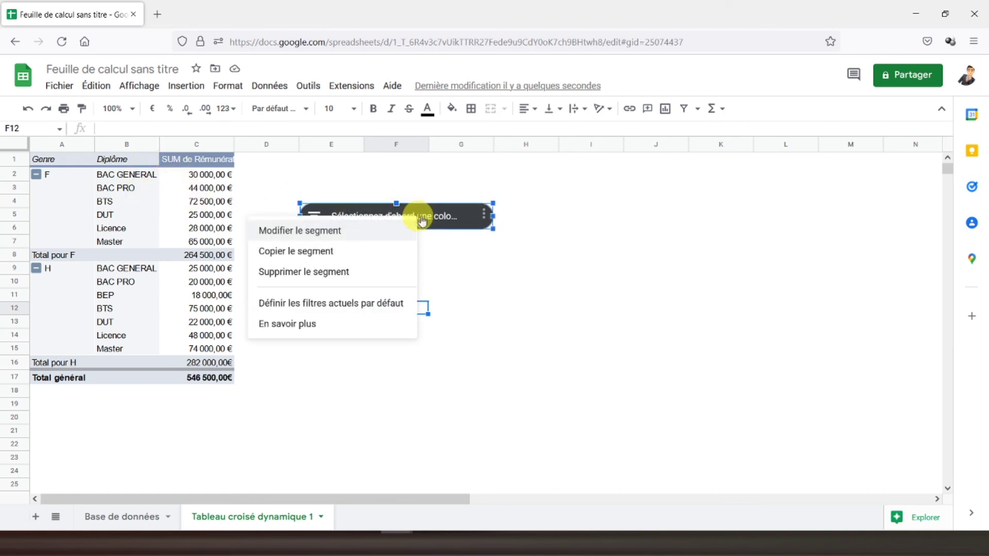
{"action": "left_click", "coordinate": [371, 232]}
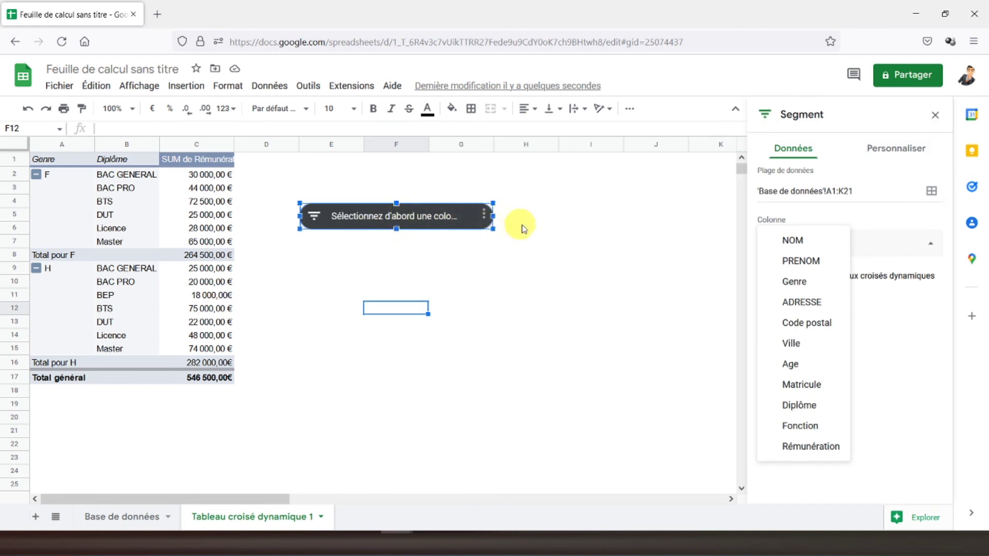
{"action": "left_click", "coordinate": [804, 245]}
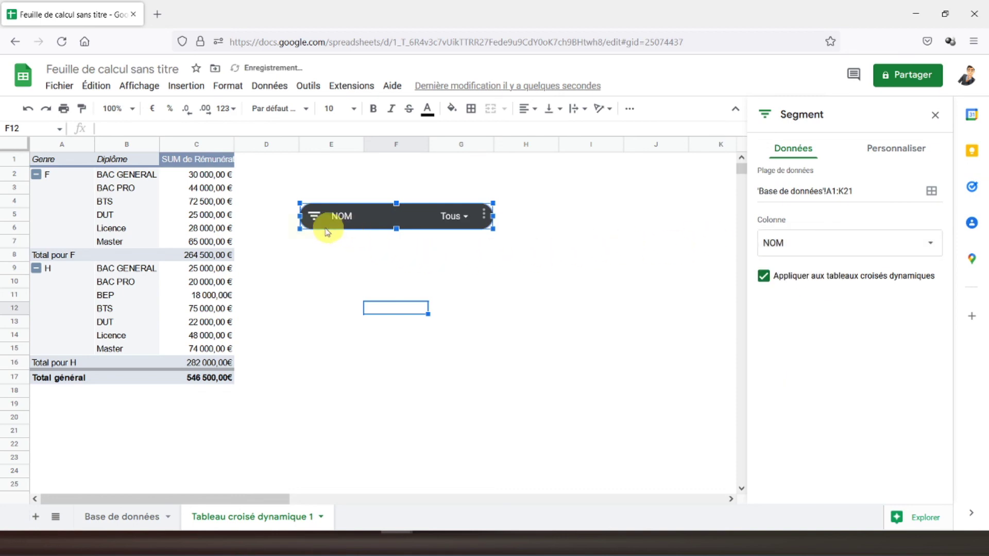
Step: Nudge the slicer higher and clear all names in its NOM list
{"action": "left_click", "coordinate": [49, 159]}
{"action": "right_click", "coordinate": [355, 212]}
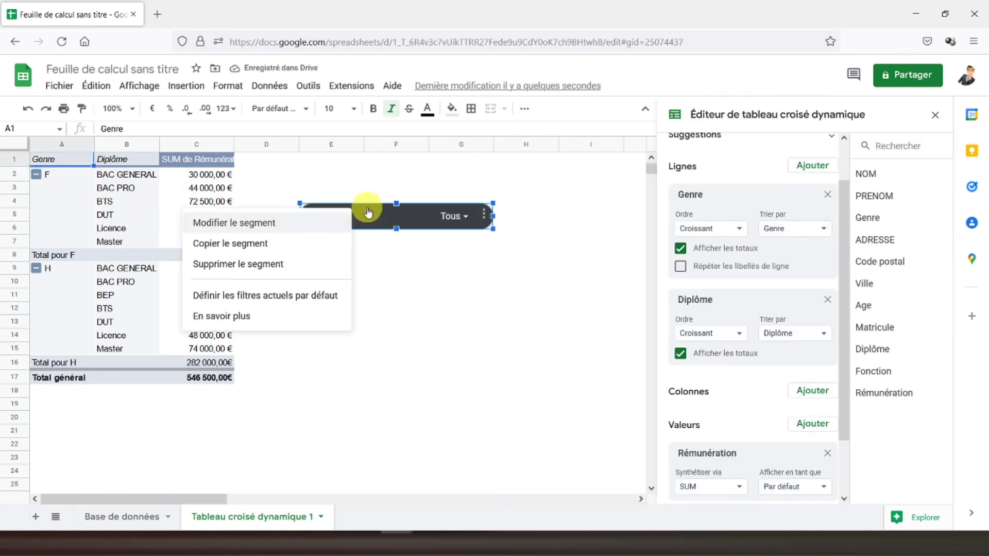
{"action": "left_click_drag", "start_coordinate": [354, 211], "coordinate": [363, 184]}
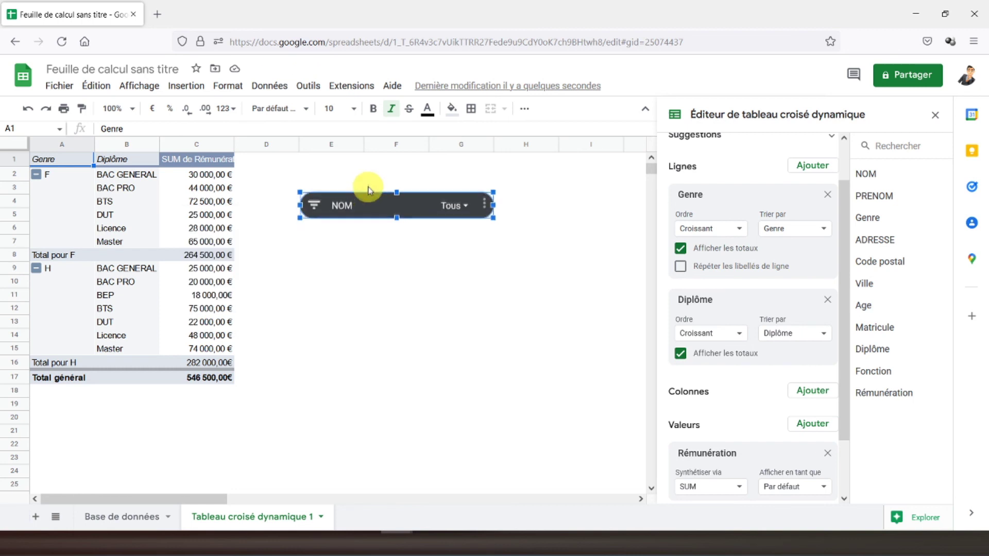
{"action": "left_click", "coordinate": [452, 201]}
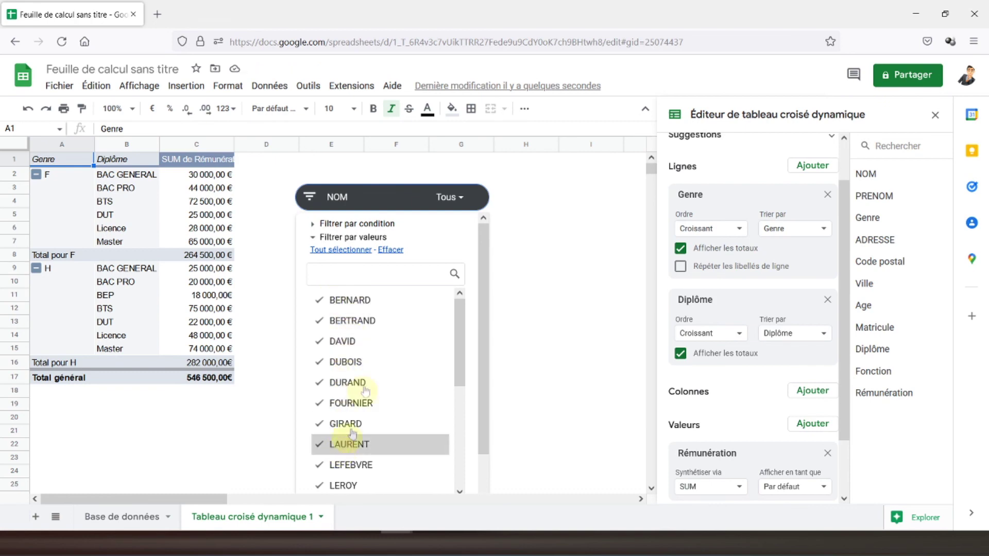
{"action": "left_click", "coordinate": [392, 250]}
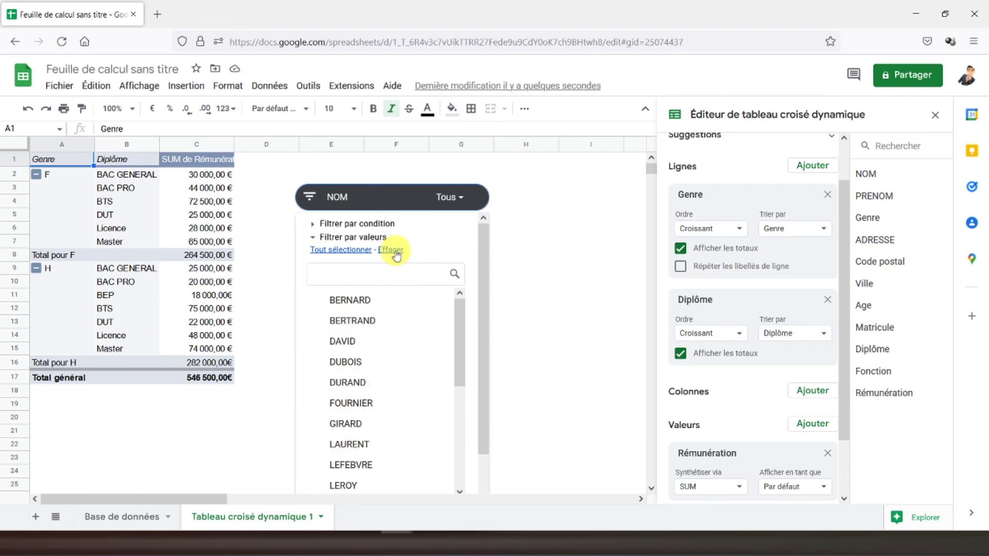
{"action": "left_click", "coordinate": [353, 250]}
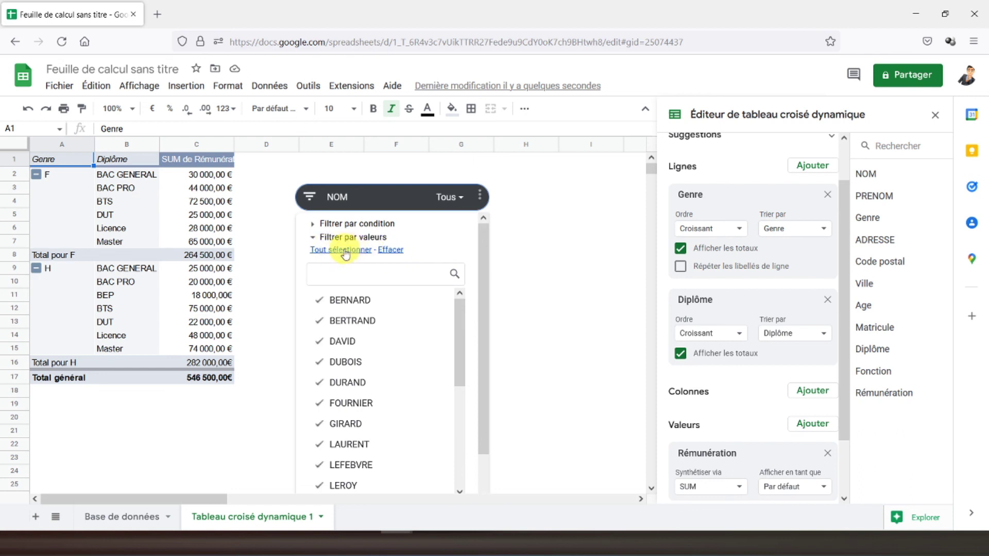
{"action": "left_click", "coordinate": [391, 251]}
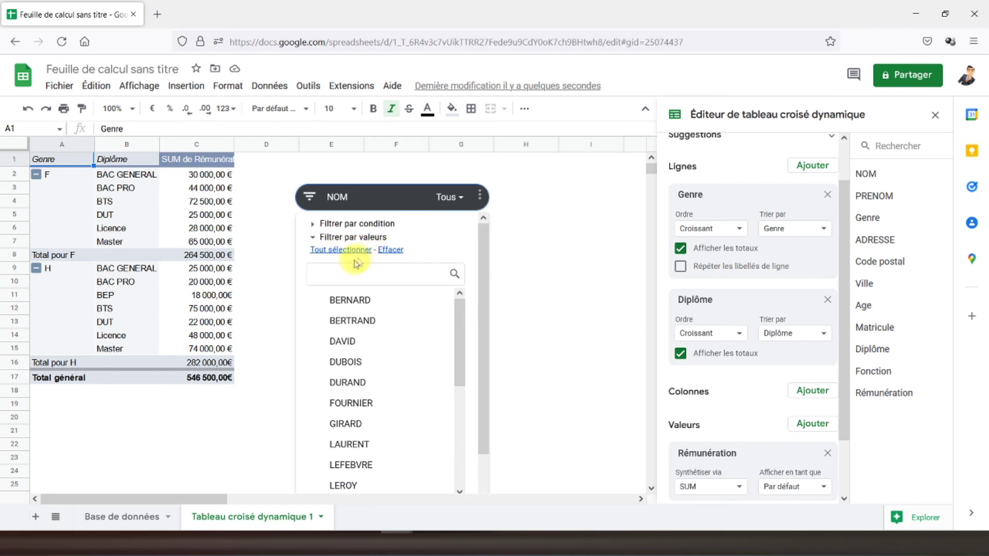
Step: Tick the first two names in the slicer and apply the filter
{"action": "left_click", "coordinate": [346, 301]}
{"action": "scroll", "coordinate": [376, 362], "scroll_direction": "down", "scroll_amount": 5}
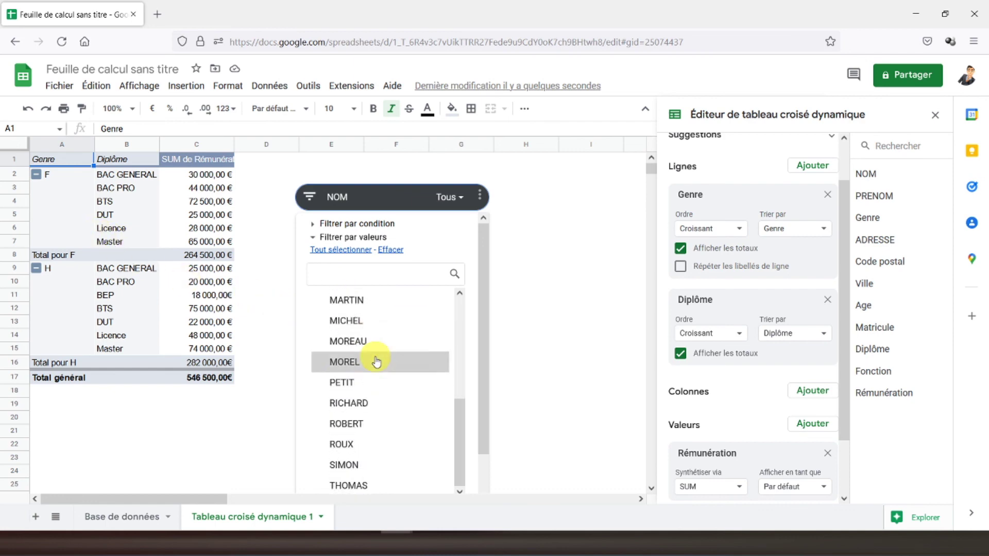
{"action": "scroll", "coordinate": [366, 360], "scroll_direction": "up", "scroll_amount": 5}
{"action": "left_click", "coordinate": [360, 323]}
{"action": "scroll", "coordinate": [351, 304], "scroll_direction": "down", "scroll_amount": 3}
{"action": "scroll", "coordinate": [349, 314], "scroll_direction": "down", "scroll_amount": 1}
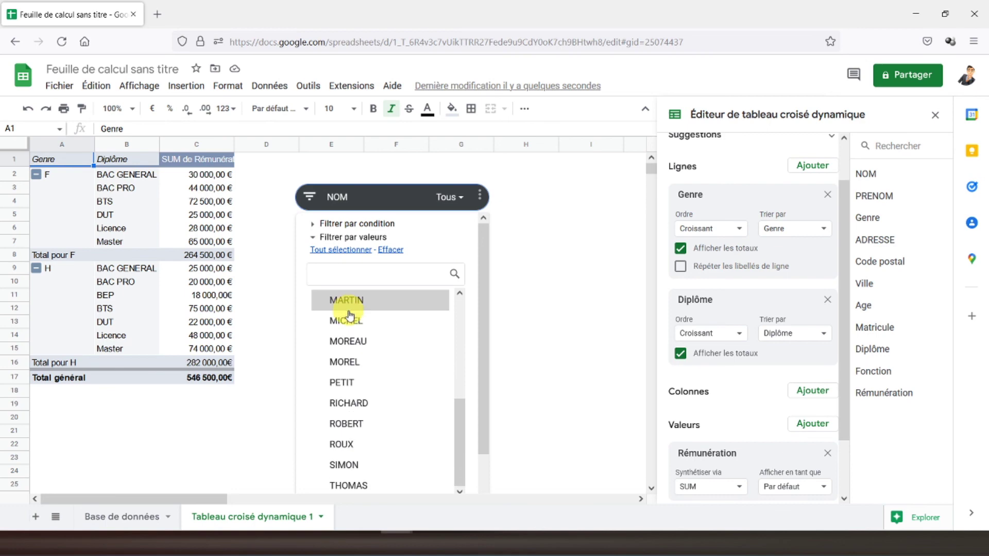
{"action": "scroll", "coordinate": [469, 397], "scroll_direction": "down", "scroll_amount": 2}
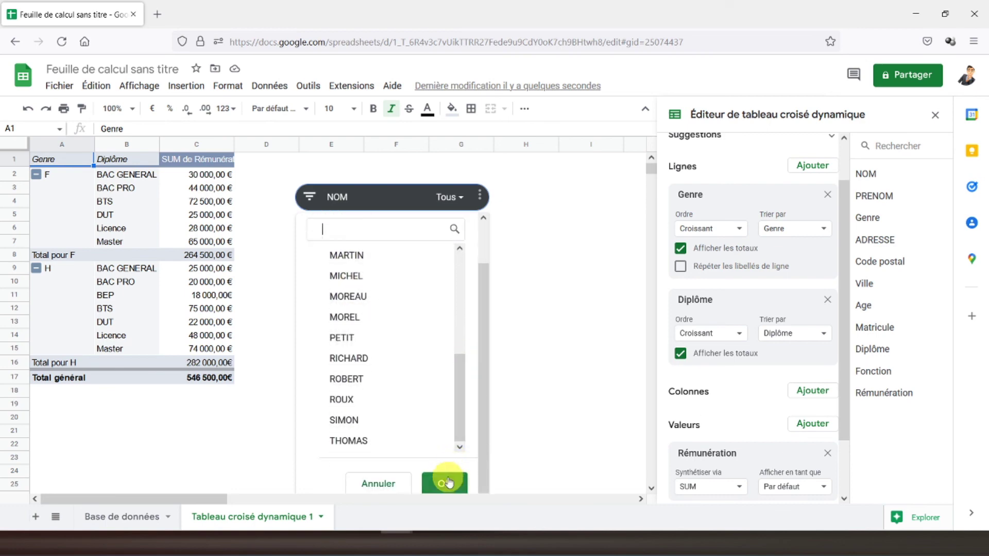
{"action": "left_click", "coordinate": [444, 483]}
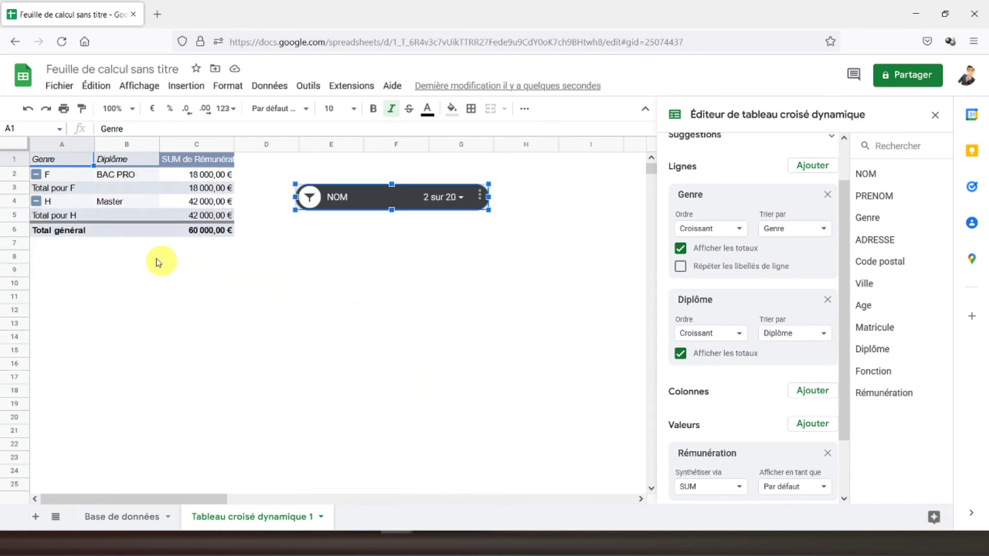
Step: Review the remaining rows: F BAC PRO 18 000,00 € and H Master 42 000,00 €
{"action": "left_click", "coordinate": [70, 176]}
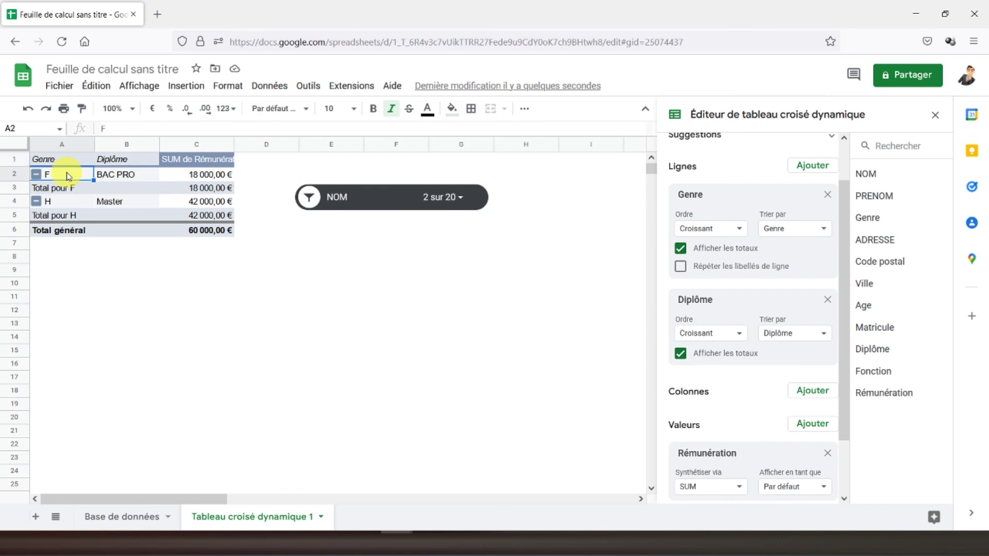
{"action": "left_click", "coordinate": [119, 175]}
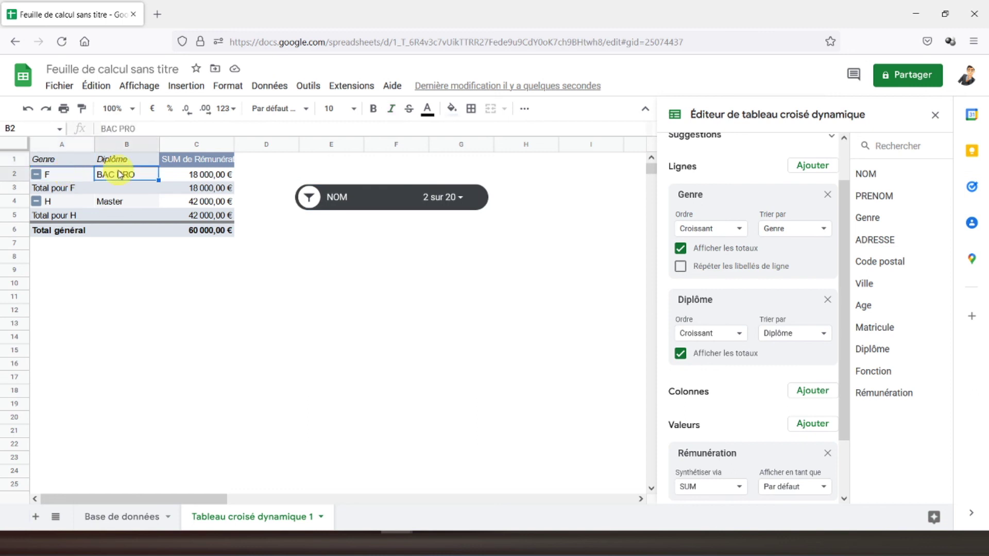
{"action": "left_click", "coordinate": [72, 202]}
{"action": "left_click", "coordinate": [105, 204]}
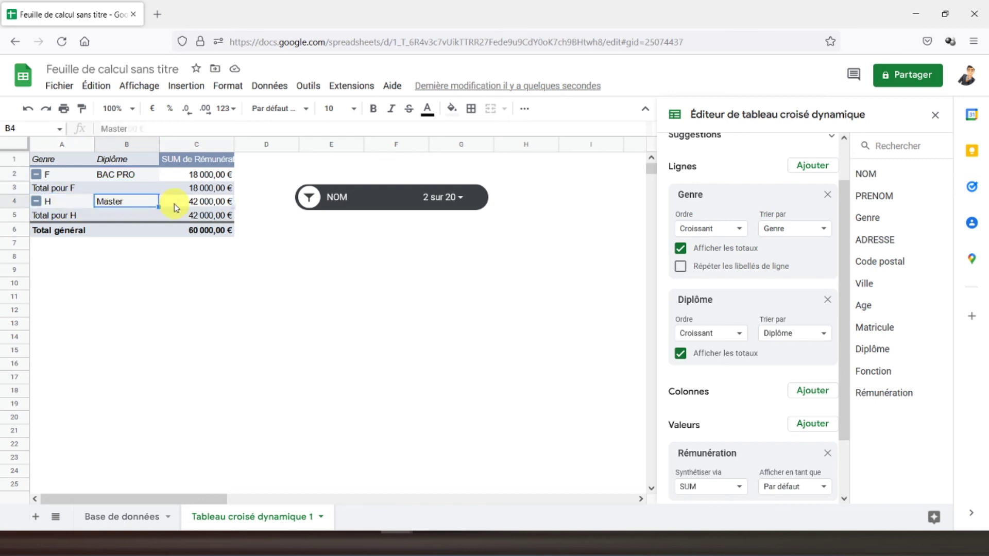
{"action": "left_click", "coordinate": [174, 203]}
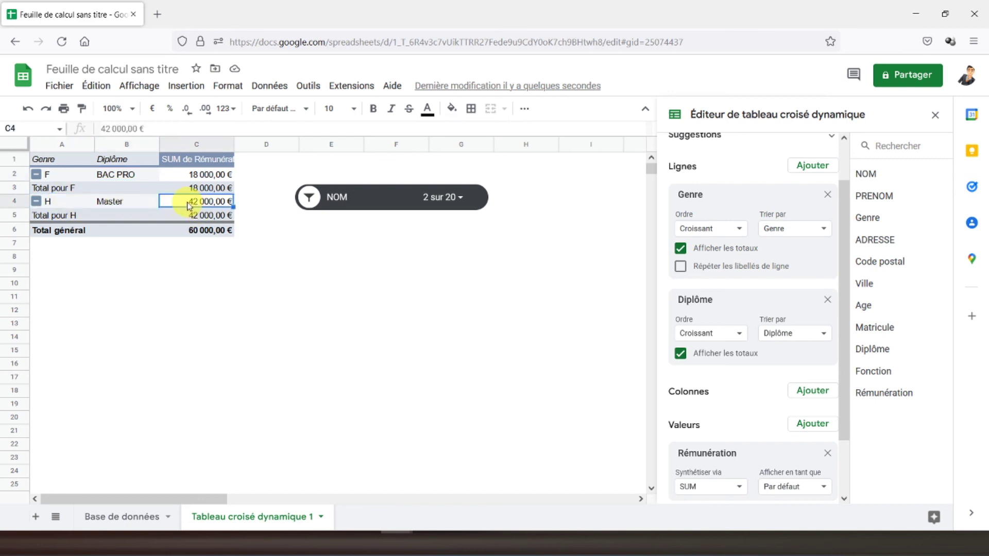
{"action": "left_click", "coordinate": [57, 162]}
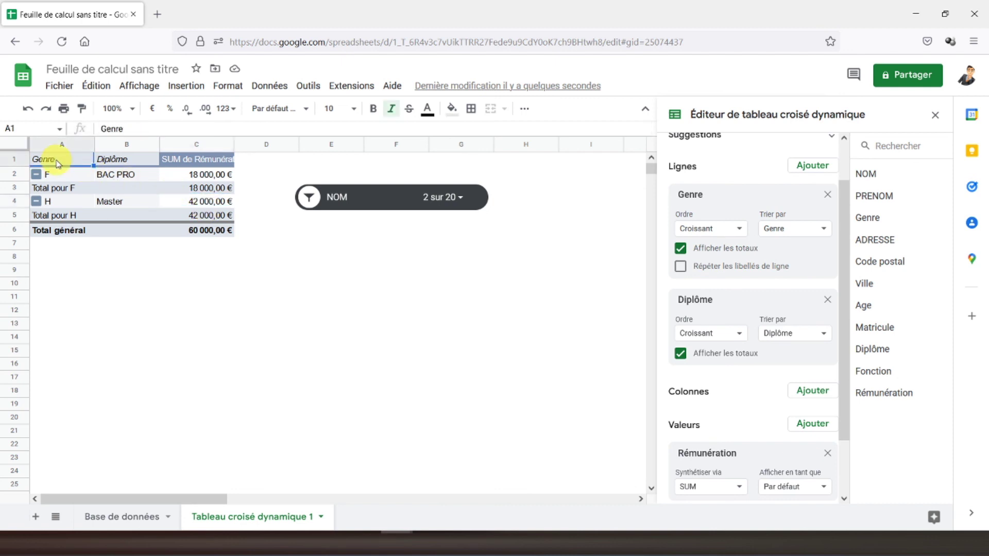